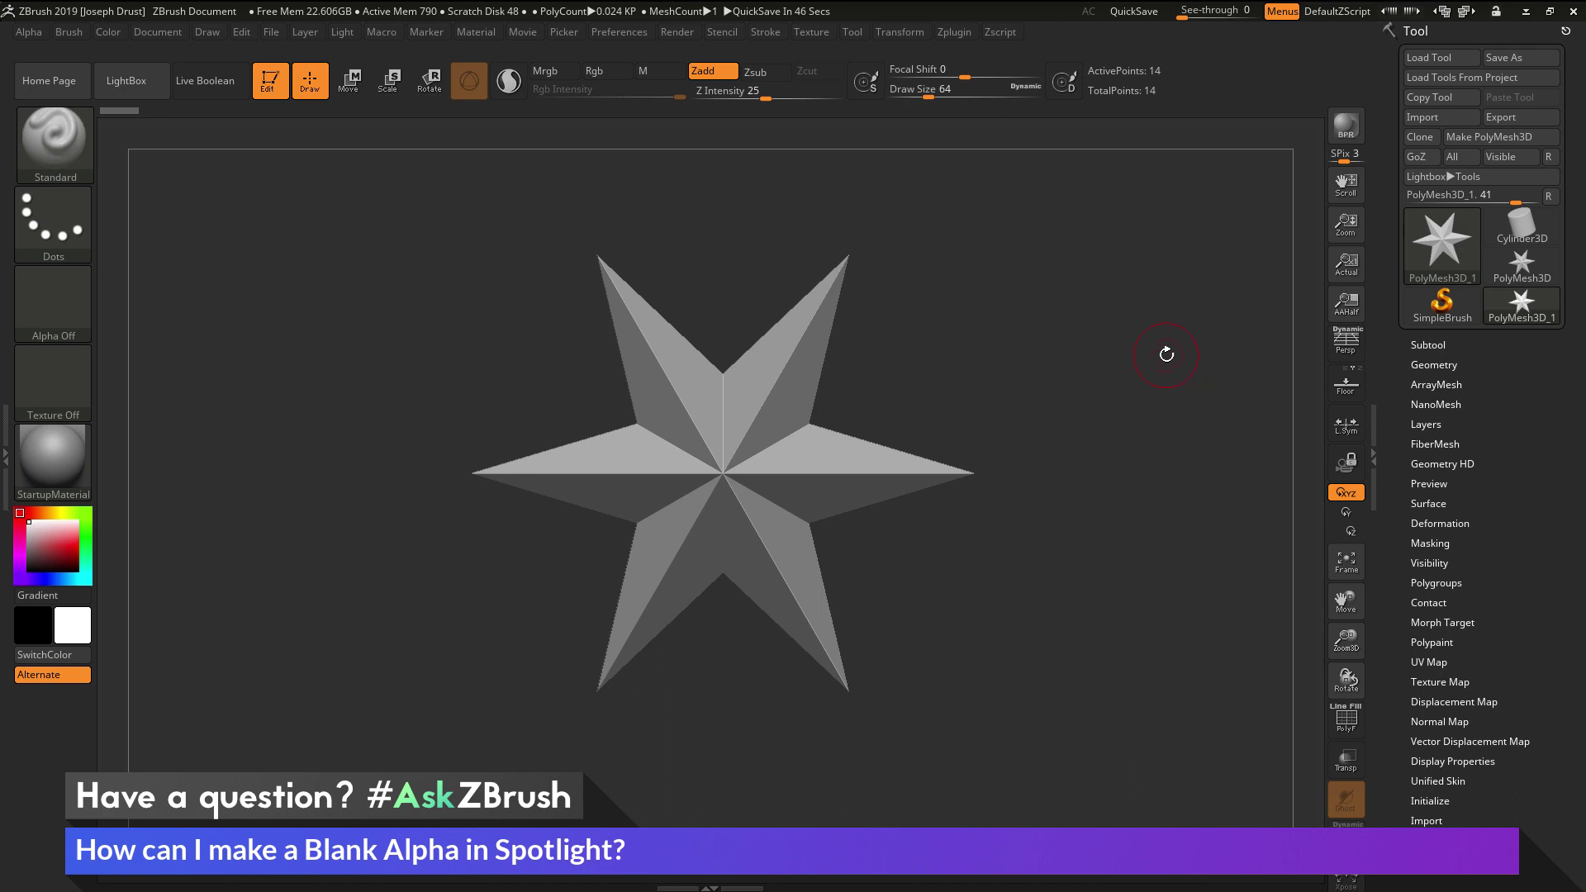
Load the 512_HardSurface_Spotlight.ZSL alpha set from LightBox, keeping the star mesh small on the canvas
mouse_move(1164, 469)
mouse_down()
mouse_move(993, 465)
mouse_move(1156, 468)
mouse_up()
alt+drag(1071, 588, 1024, 332)
alt+drag(1037, 491, 1009, 348)
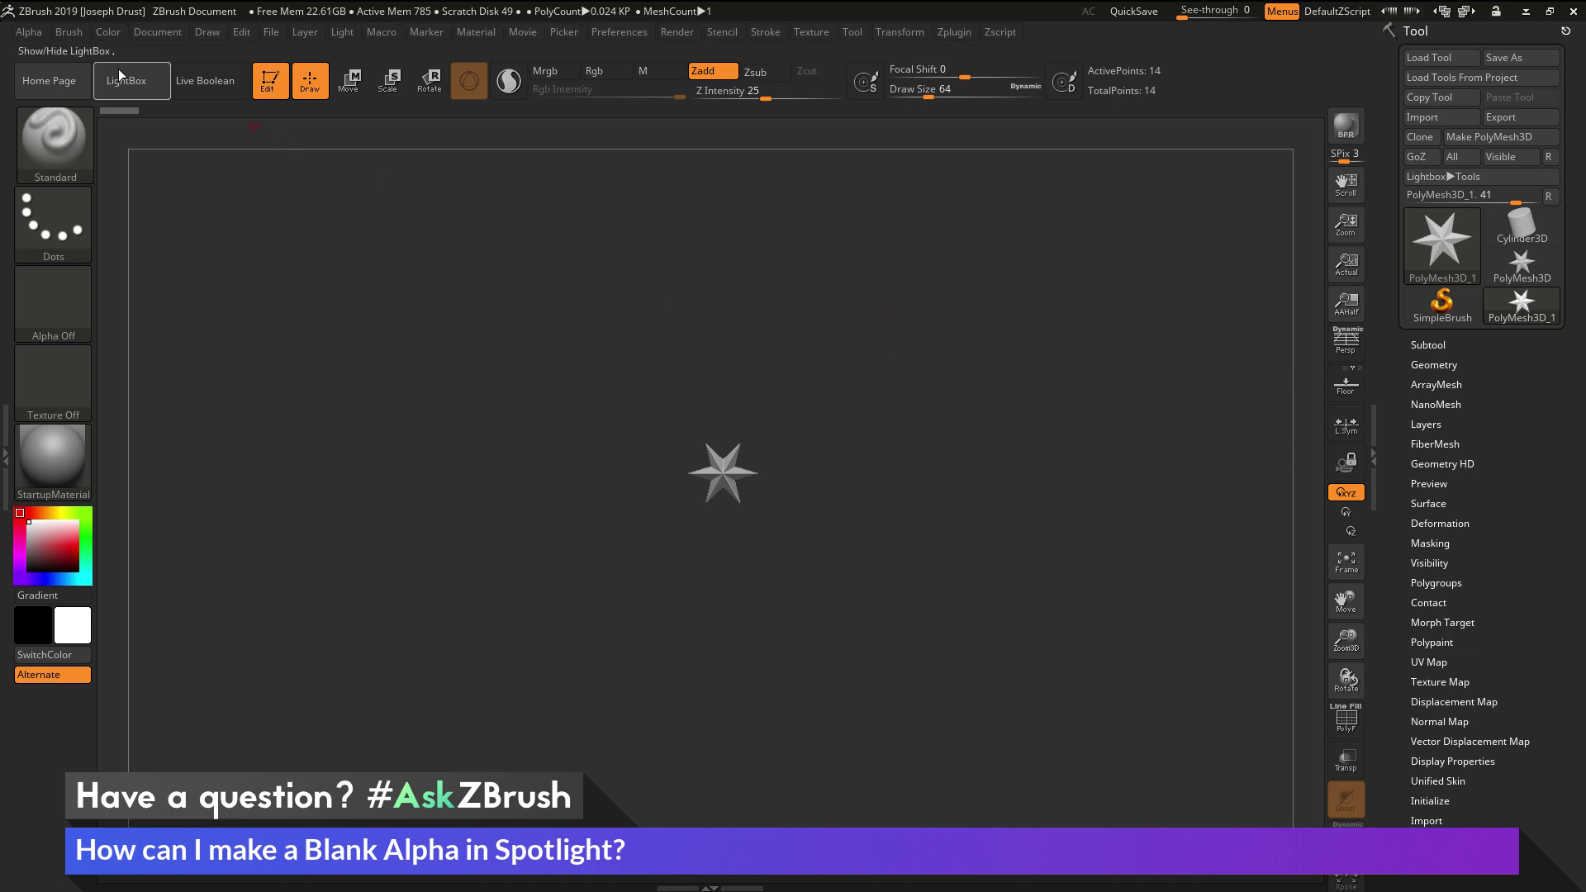
click(133, 81)
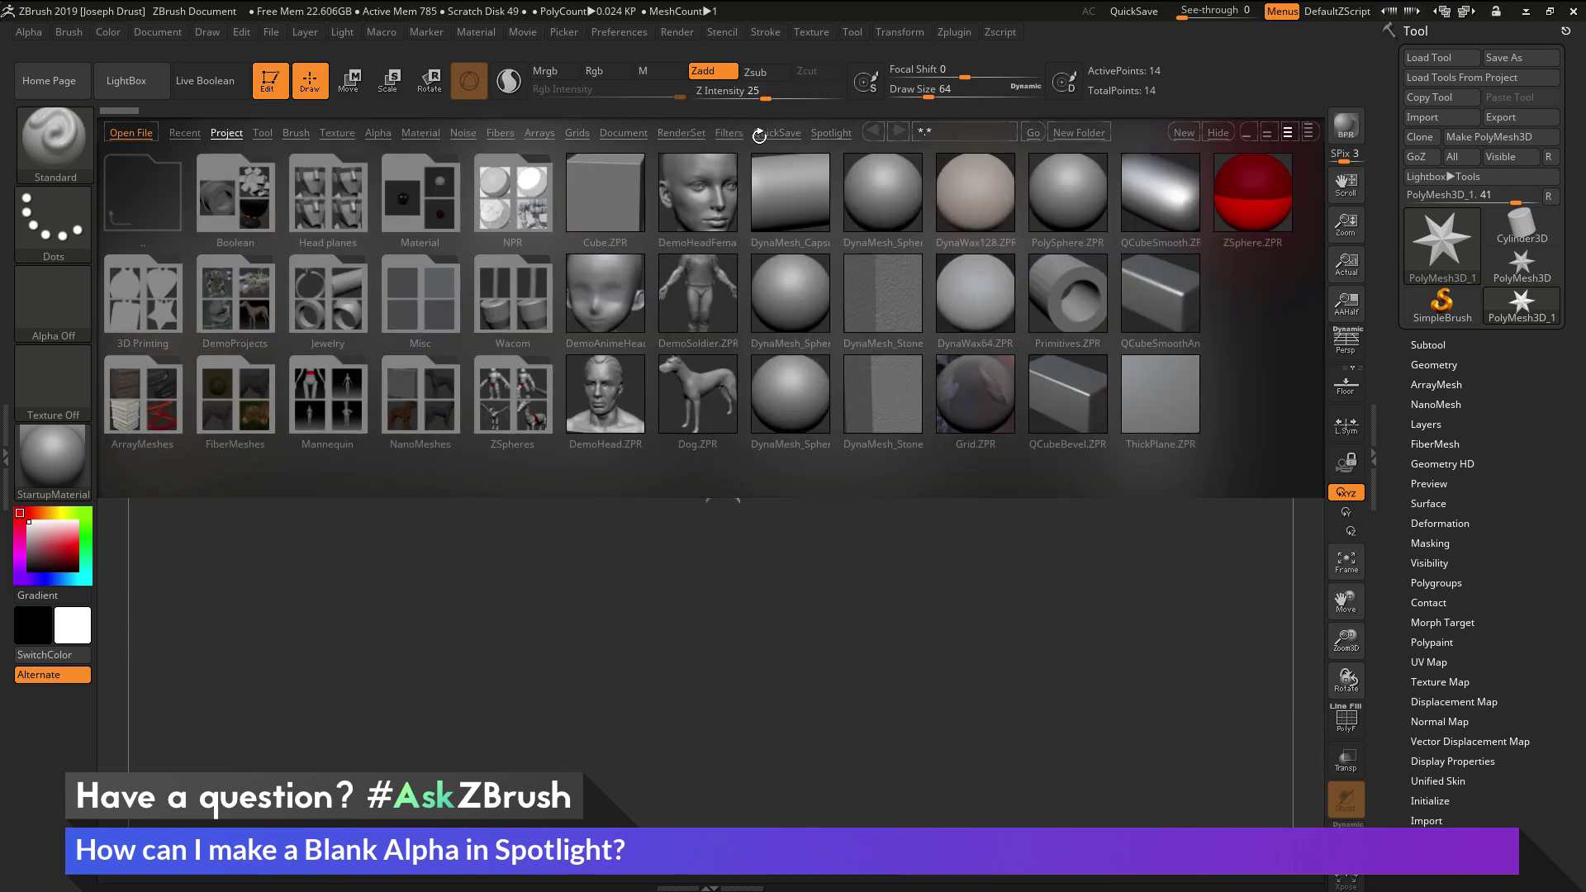
click(828, 132)
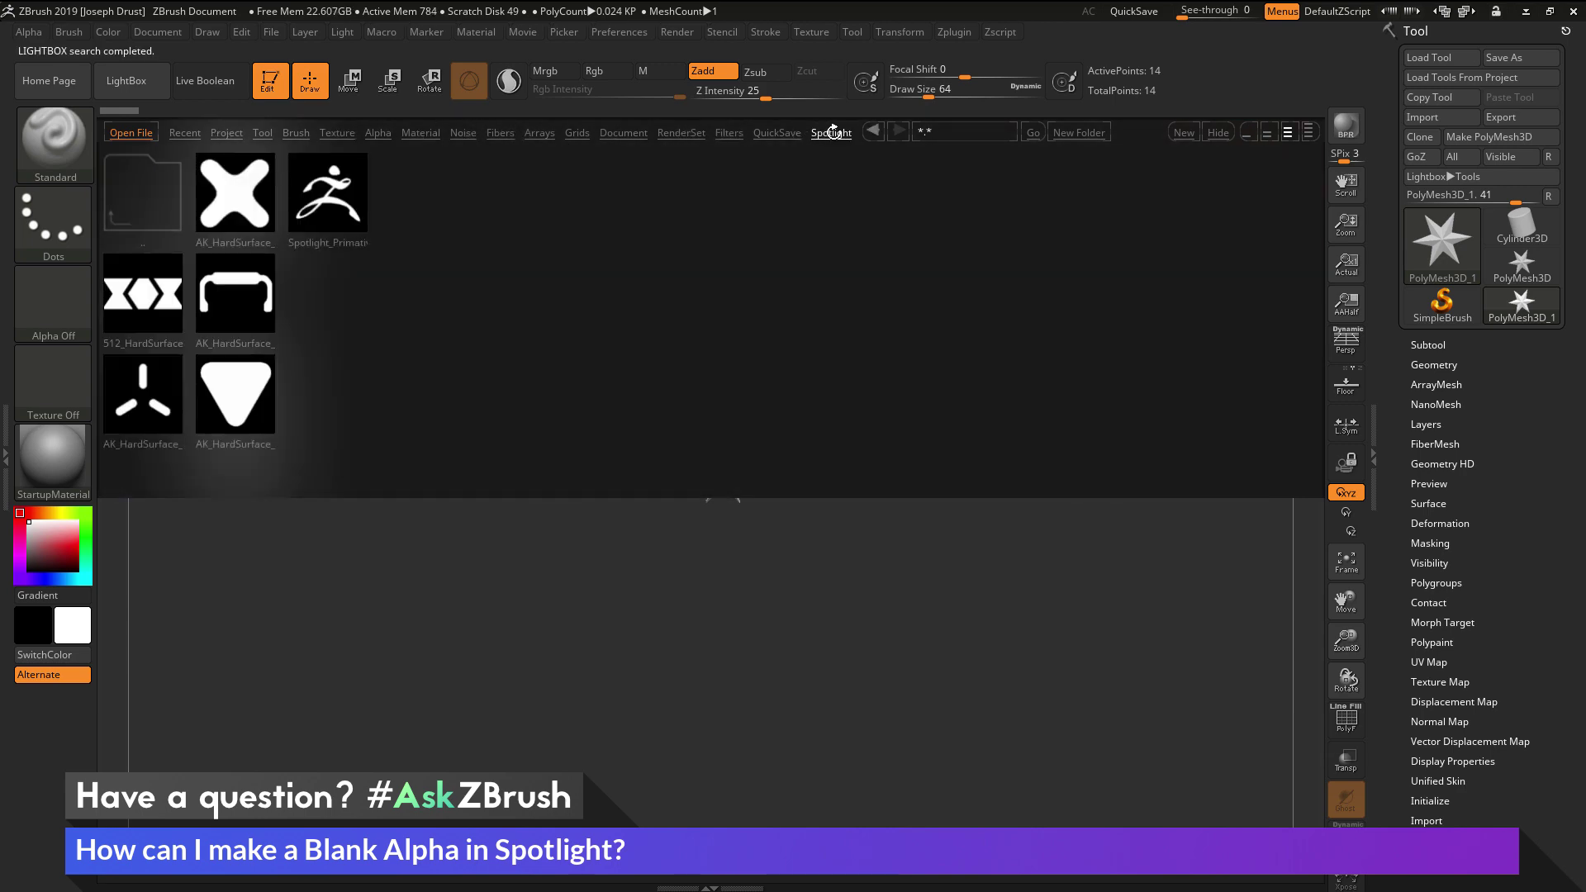
double_click(138, 299)
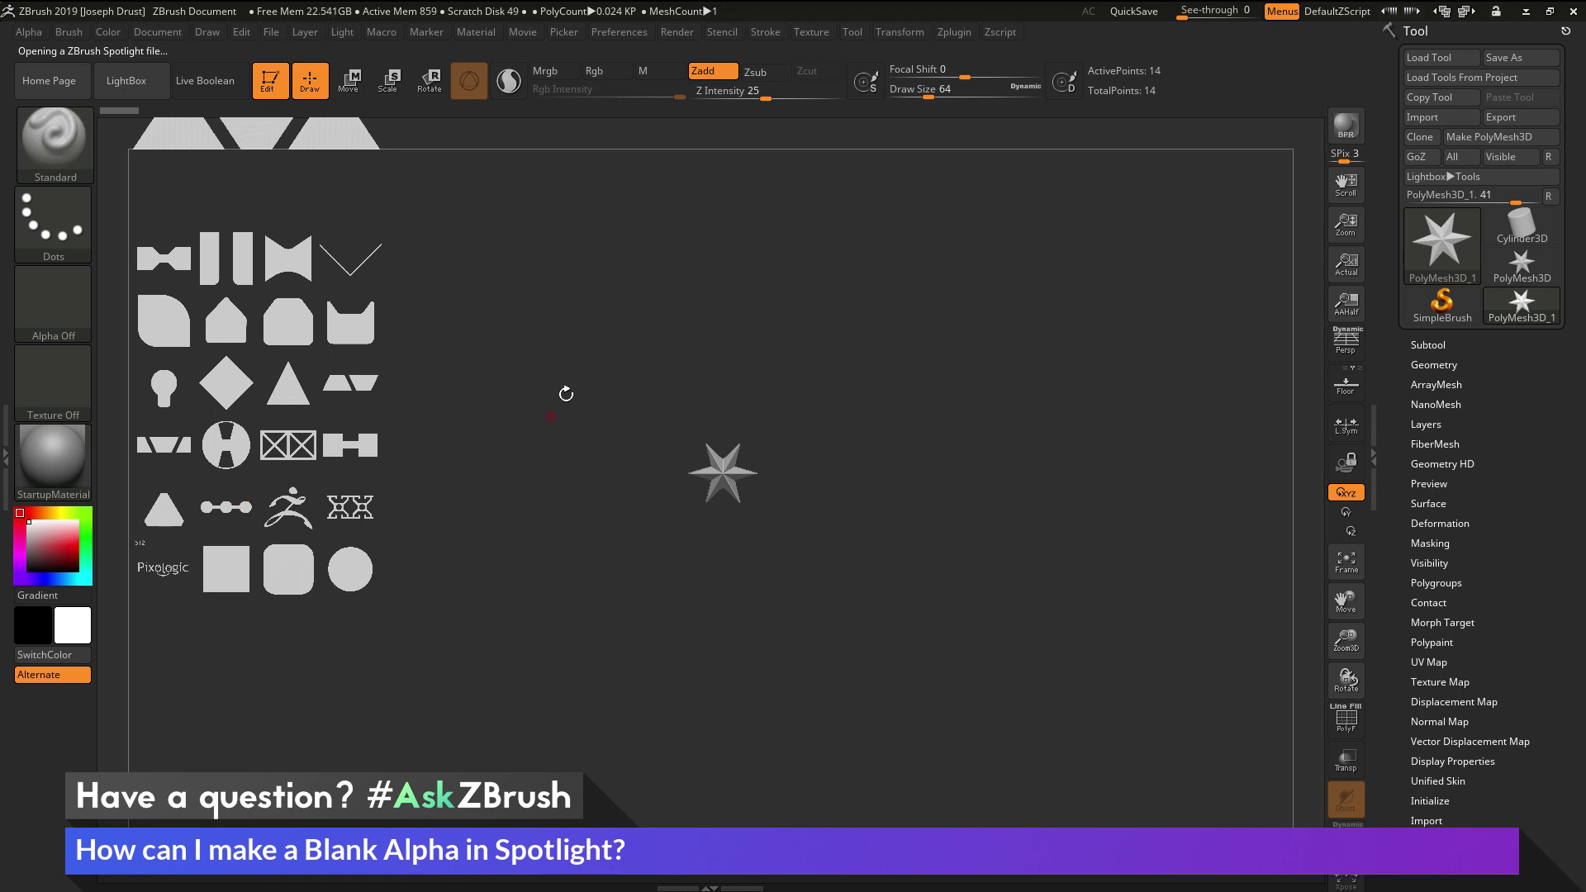
Show the Spotlight dial, shift the whole alpha set downward, and select the large hexagon-and-arrows alpha
key(shift+z)
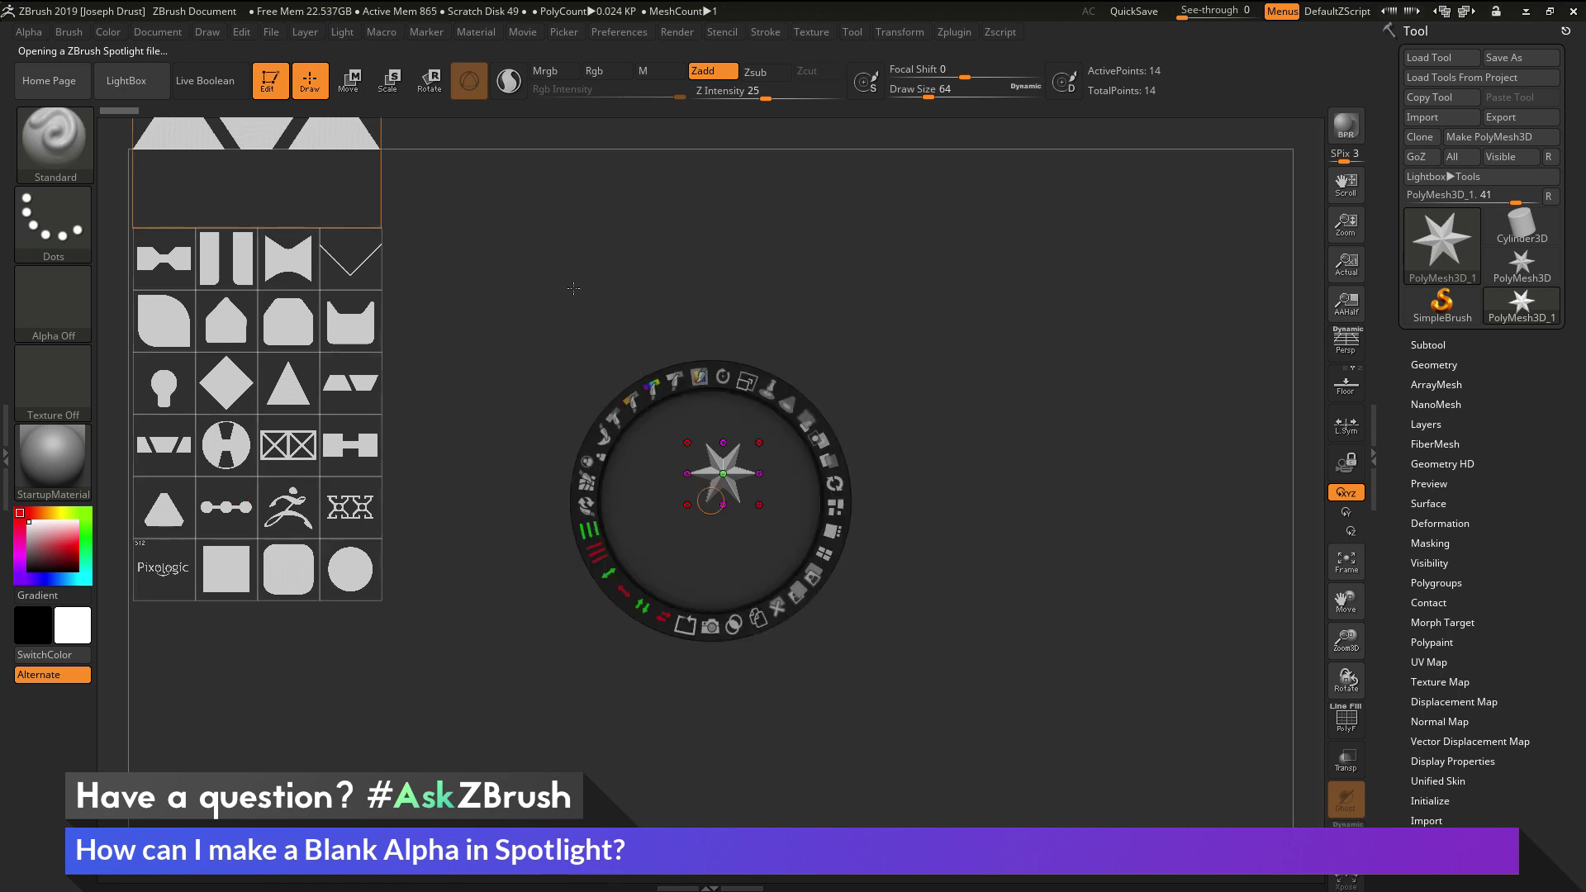
drag(573, 287, 581, 508)
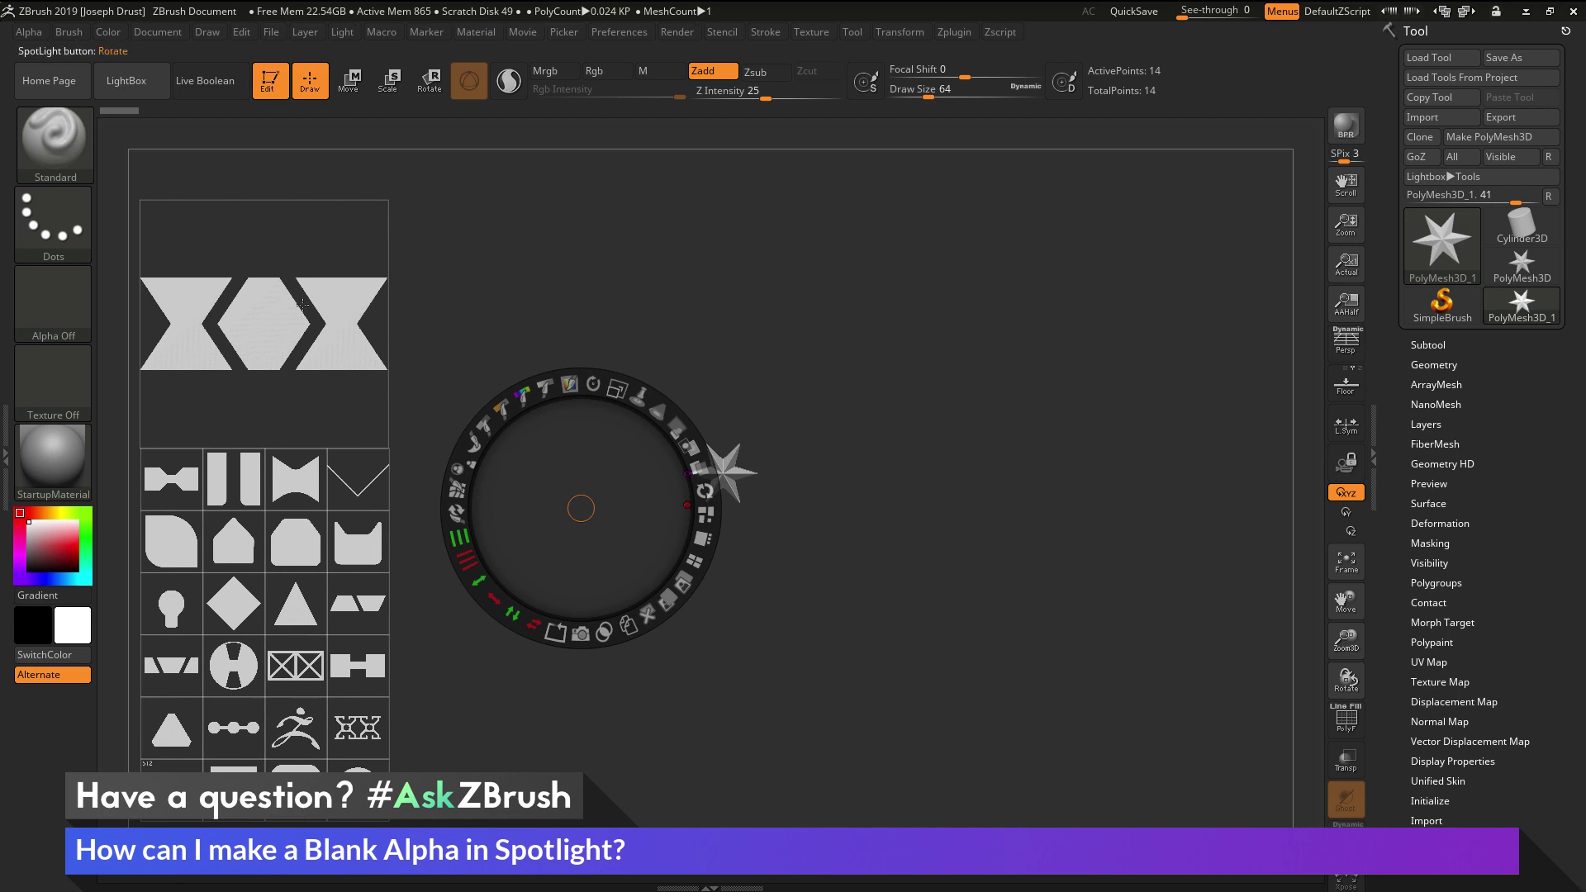
click(268, 329)
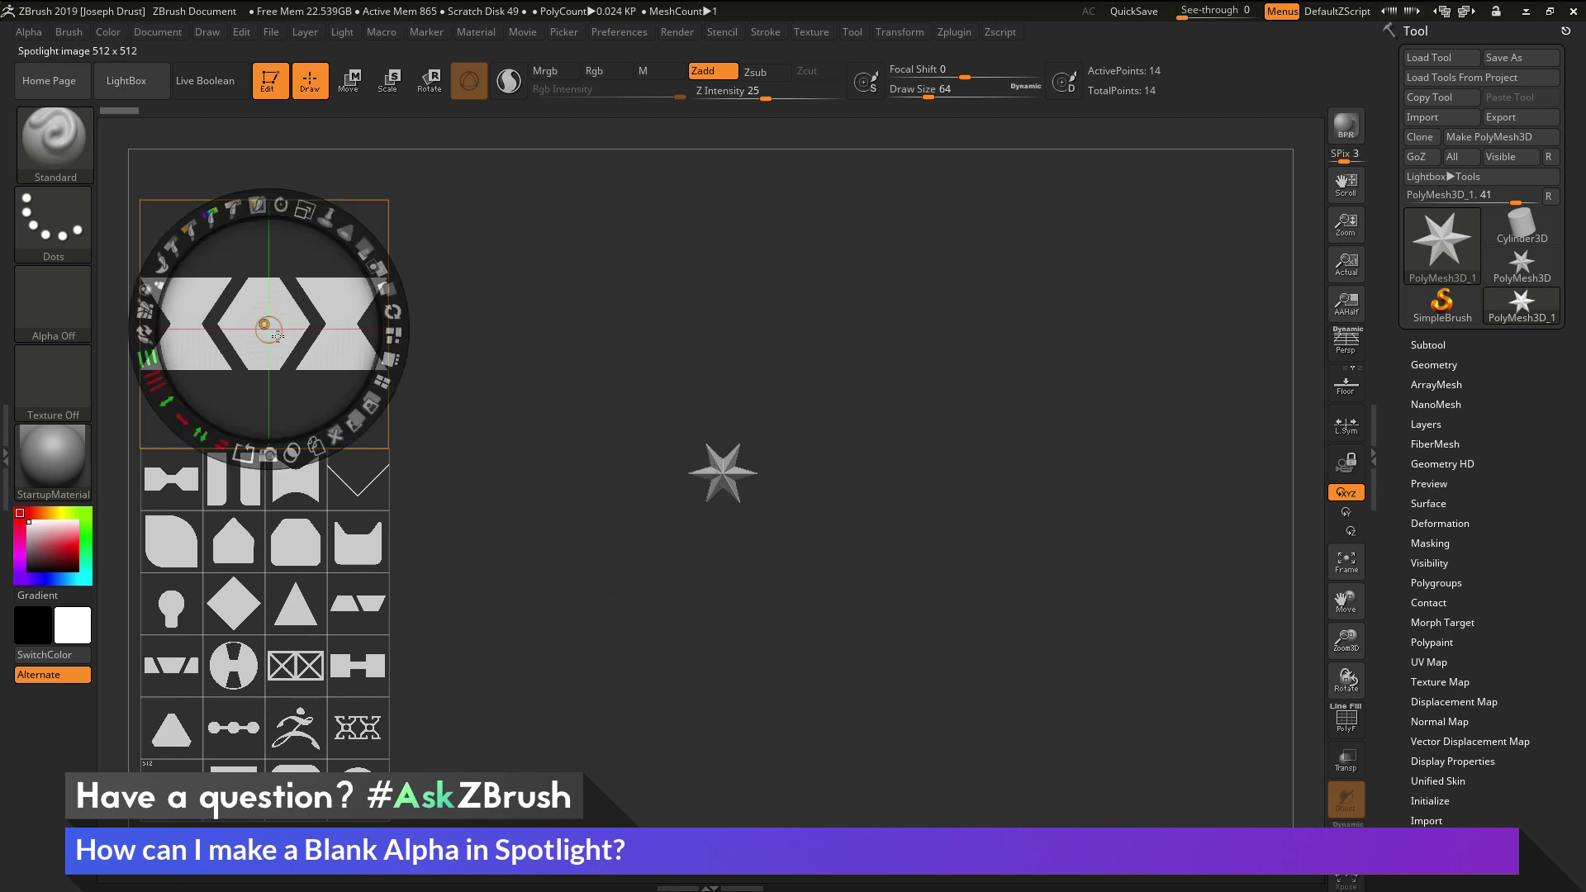
Duplicate the large hexagon-and-arrows alpha and place the copy in the empty canvas area beyond the star
click(311, 443)
drag(322, 365, 995, 417)
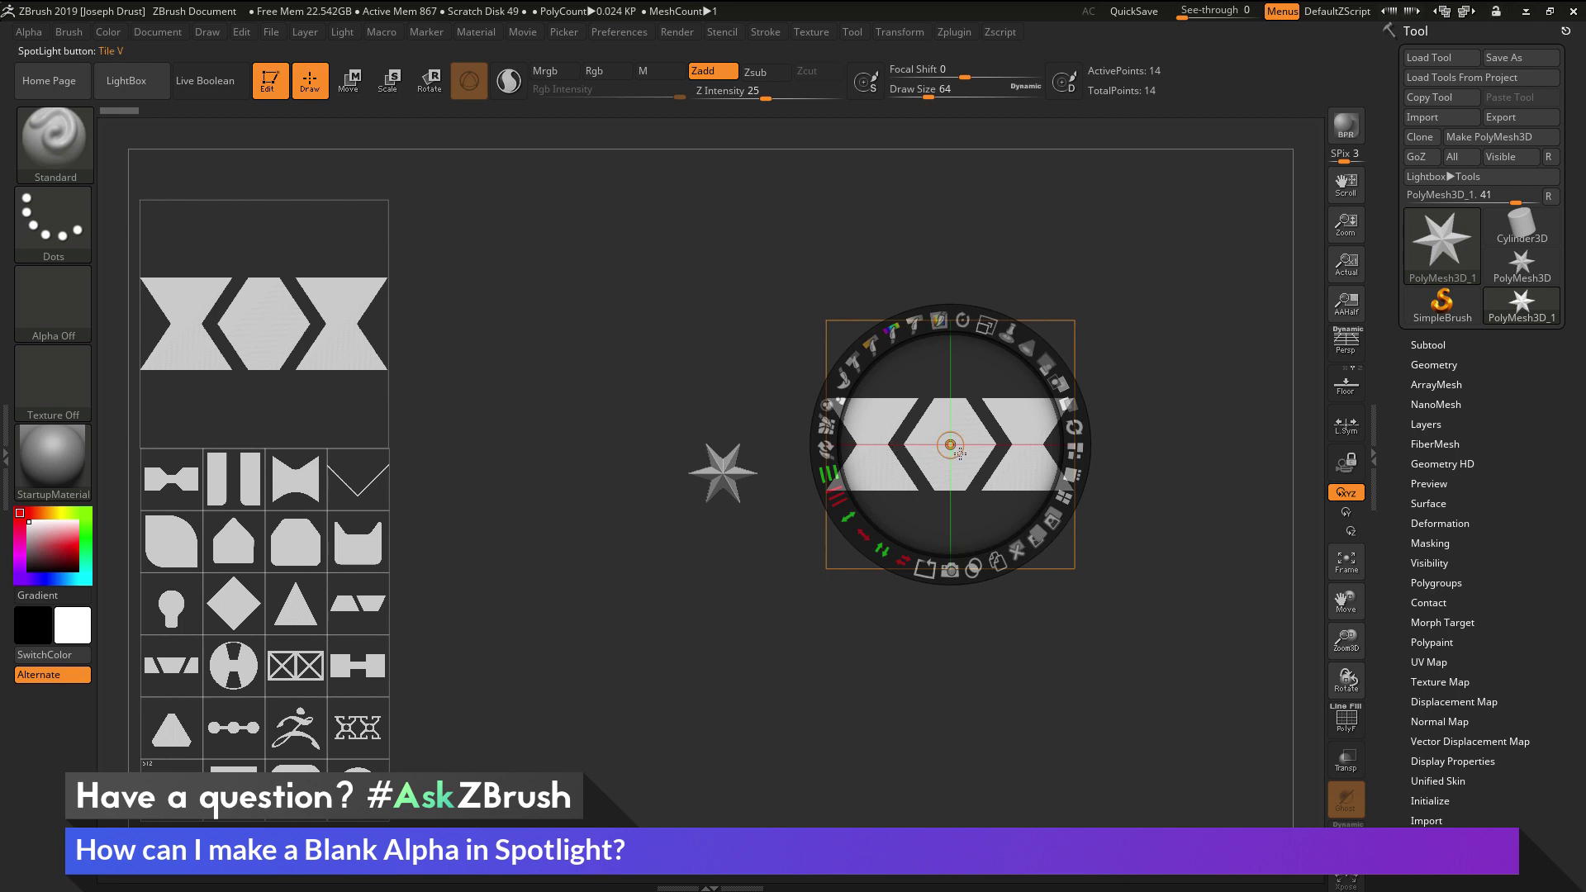
mouse_move(950, 445)
mouse_down()
mouse_move(856, 444)
mouse_move(950, 444)
mouse_up()
Fill the duplicated alpha completely with black using Spotlight Paint to make it blank
click(939, 321)
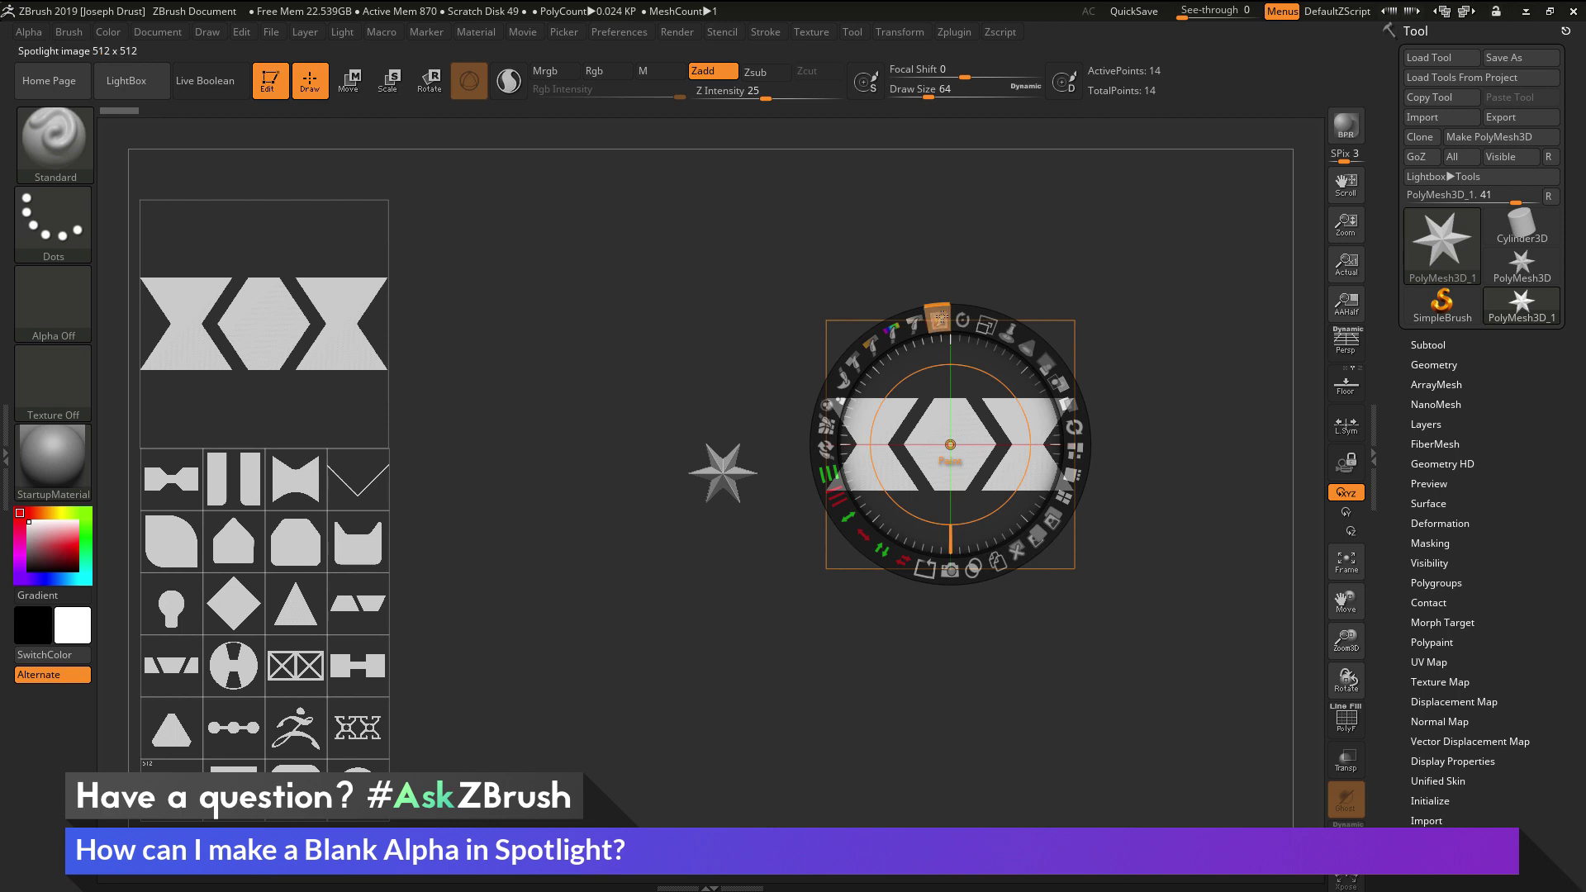
mouse_move(942, 318)
mouse_down()
mouse_move(981, 341)
mouse_move(1011, 450)
mouse_move(988, 499)
mouse_move(922, 515)
mouse_up()
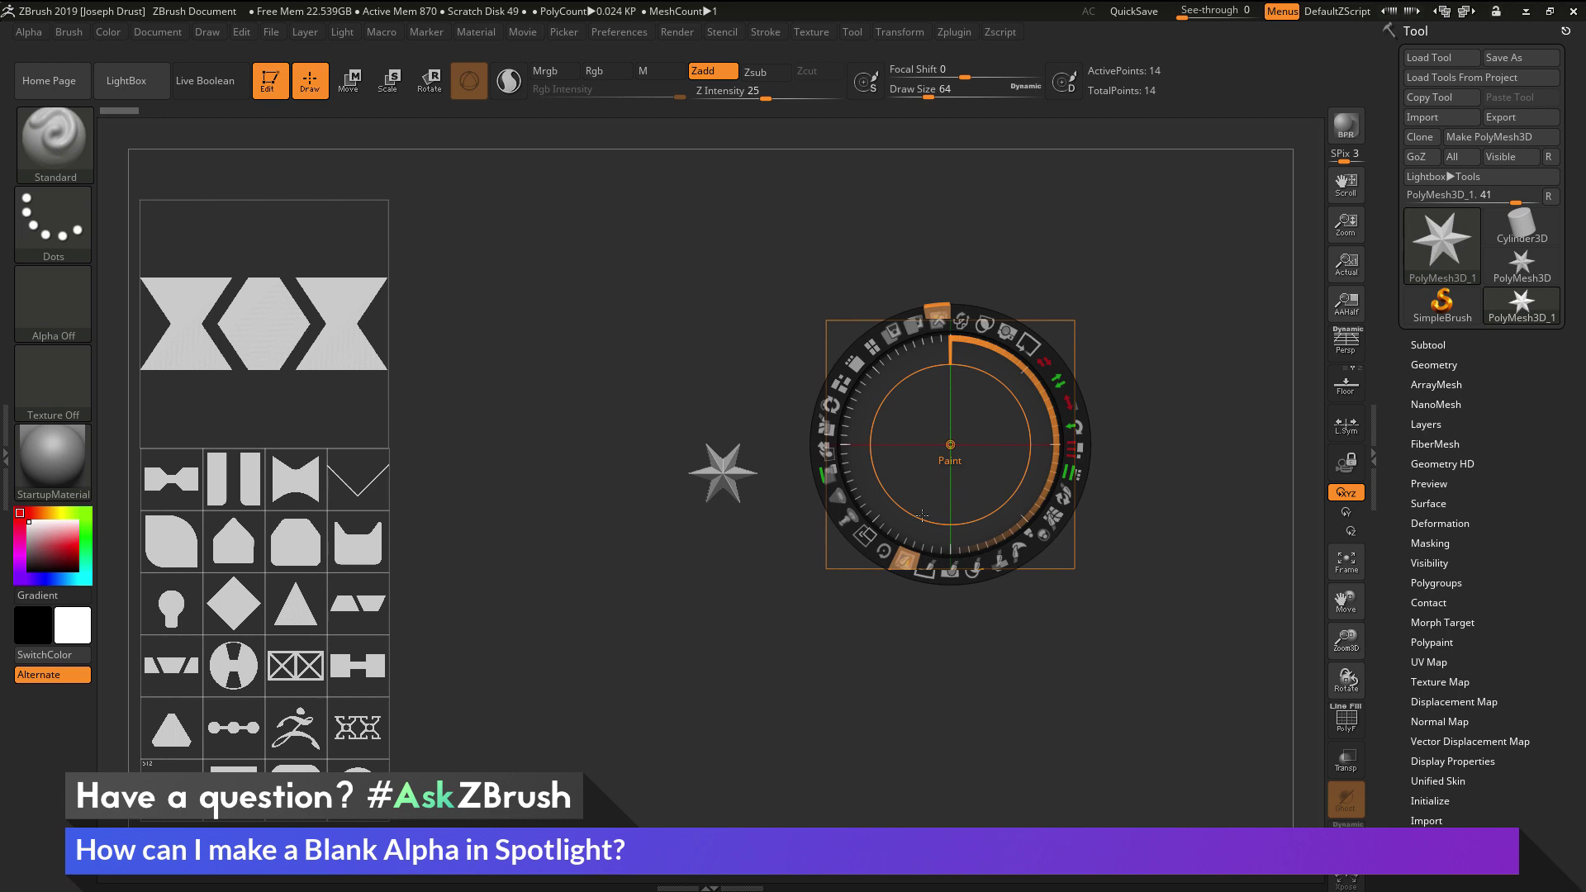
key(z)
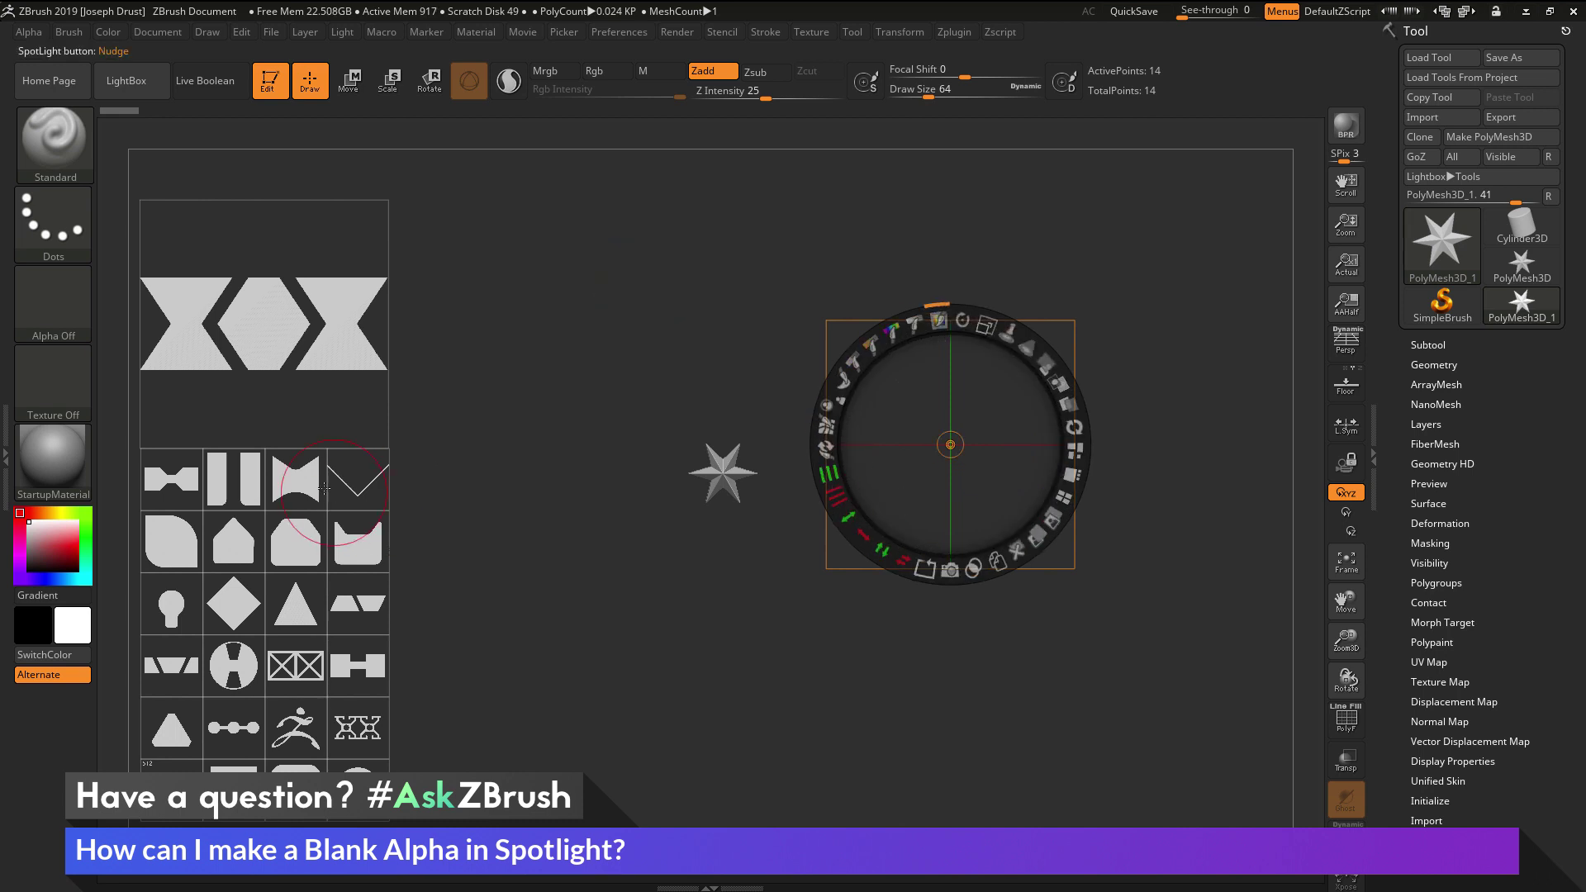
Move the bow-tie alpha out of the grid into the open canvas and enlarge it
click(299, 484)
drag(299, 484, 624, 343)
drag(662, 225, 727, 373)
drag(625, 344, 632, 332)
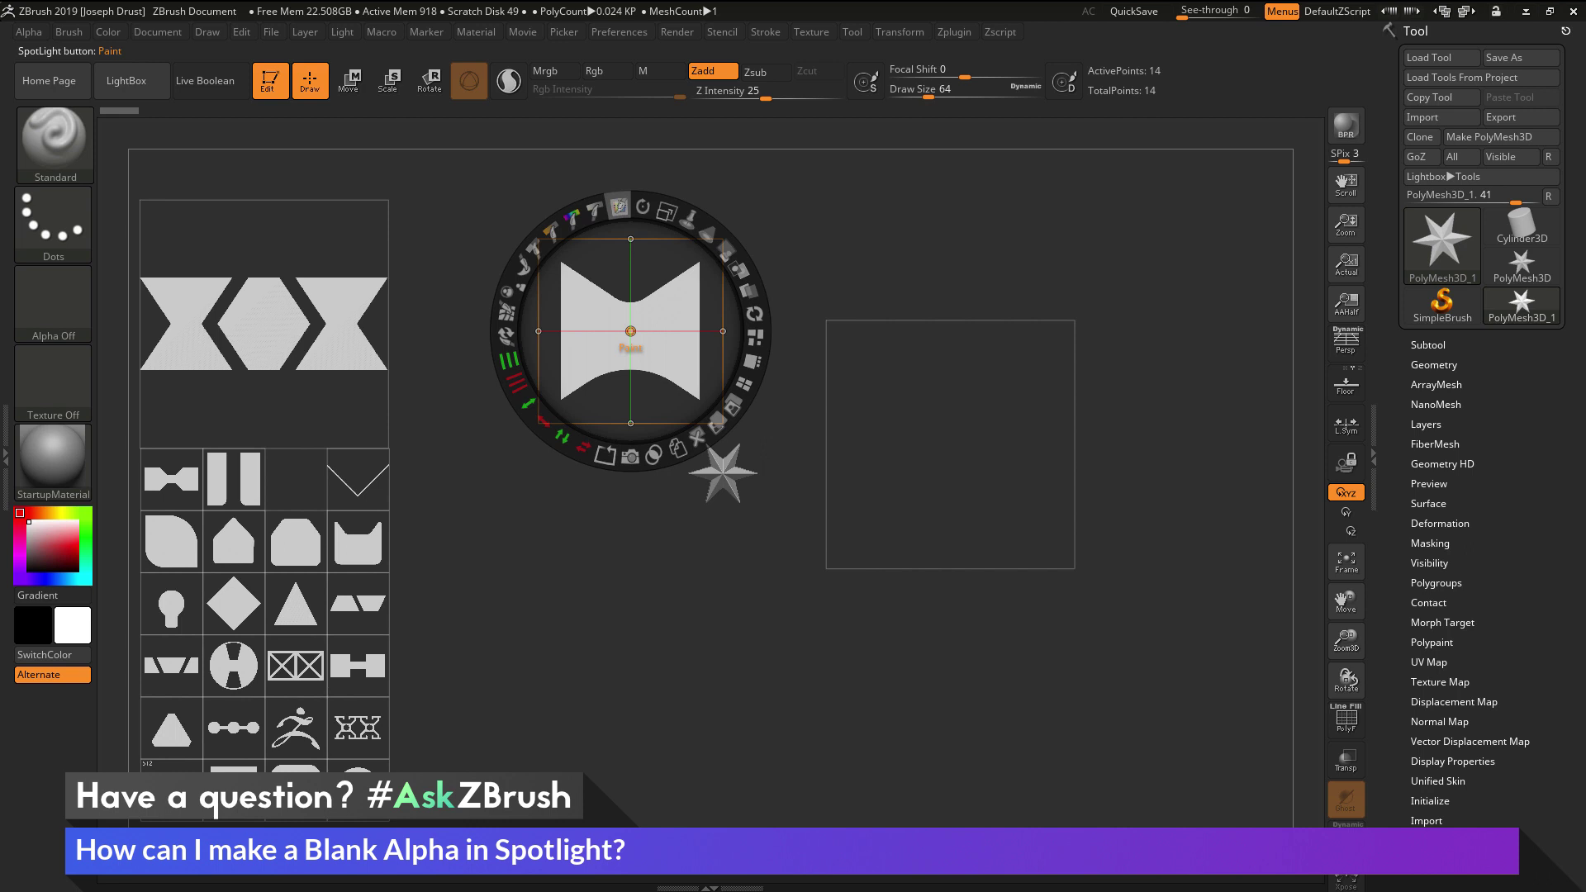
Fill the enlarged bow-tie alpha with black using Spotlight Paint so it becomes blank
click(619, 206)
mouse_move(632, 204)
mouse_down()
mouse_move(672, 281)
mouse_move(595, 380)
mouse_move(677, 272)
mouse_move(689, 330)
mouse_up()
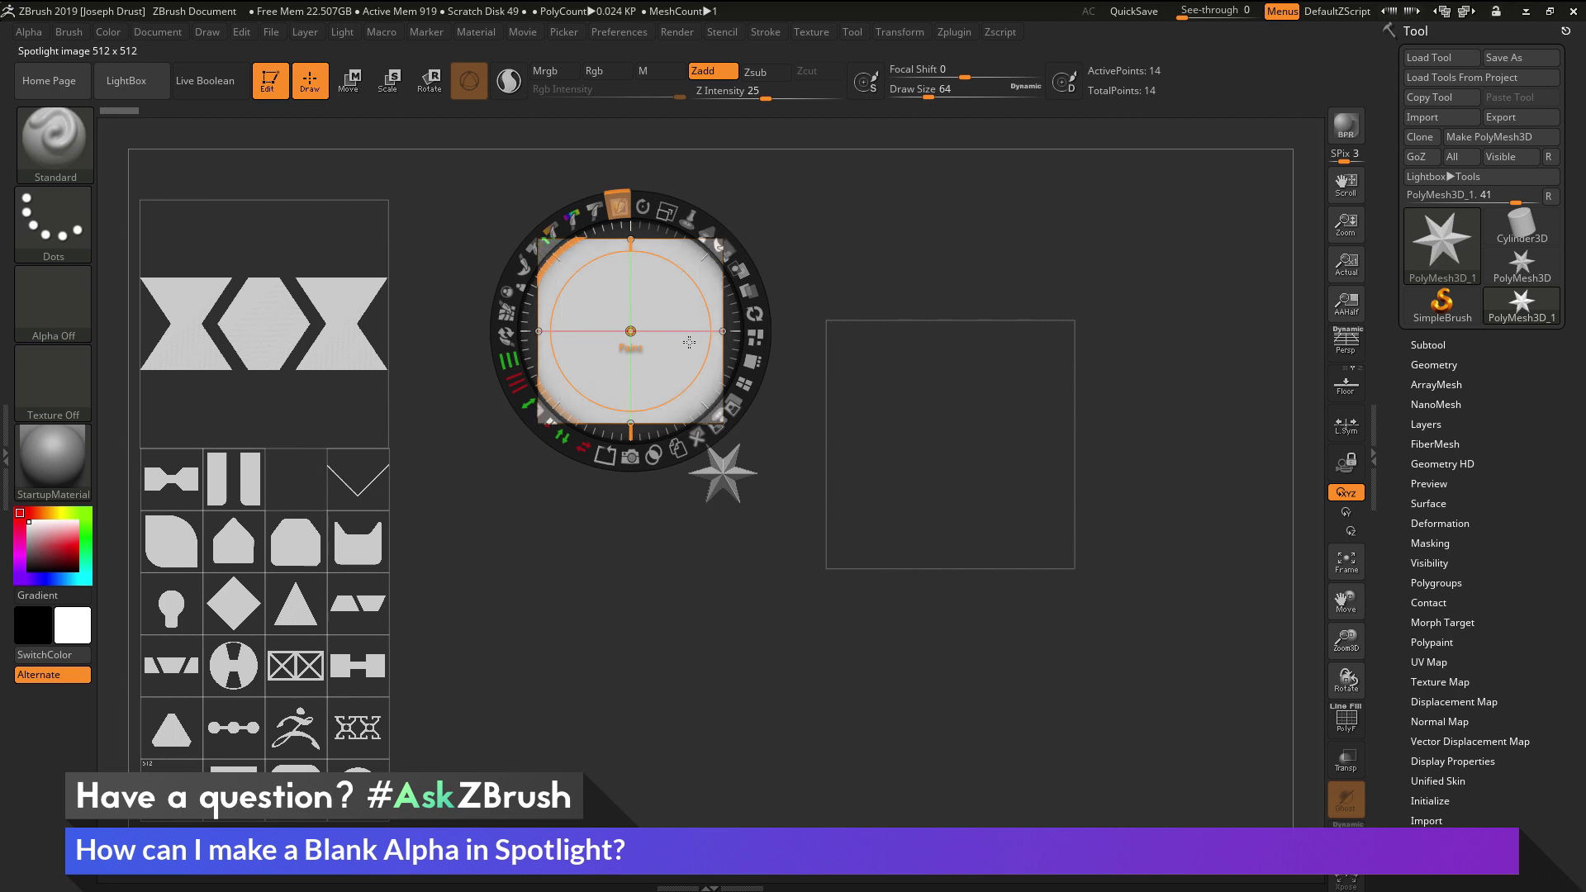
drag(681, 386, 622, 406)
key(z)
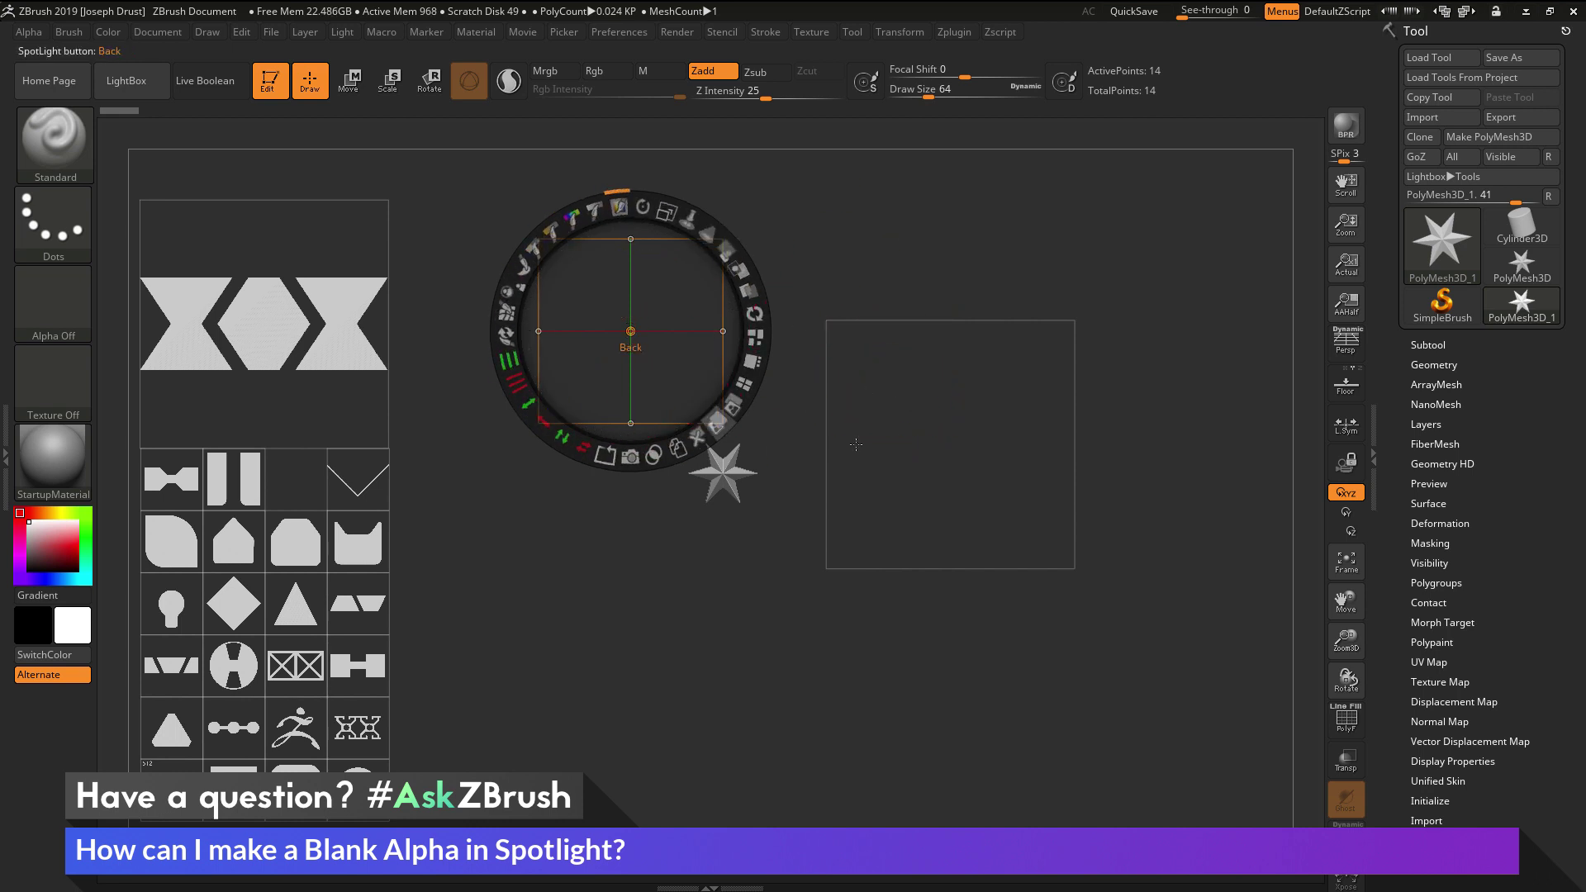
Reposition the two blank alphas apart from each other and select the larger one
drag(920, 428, 994, 414)
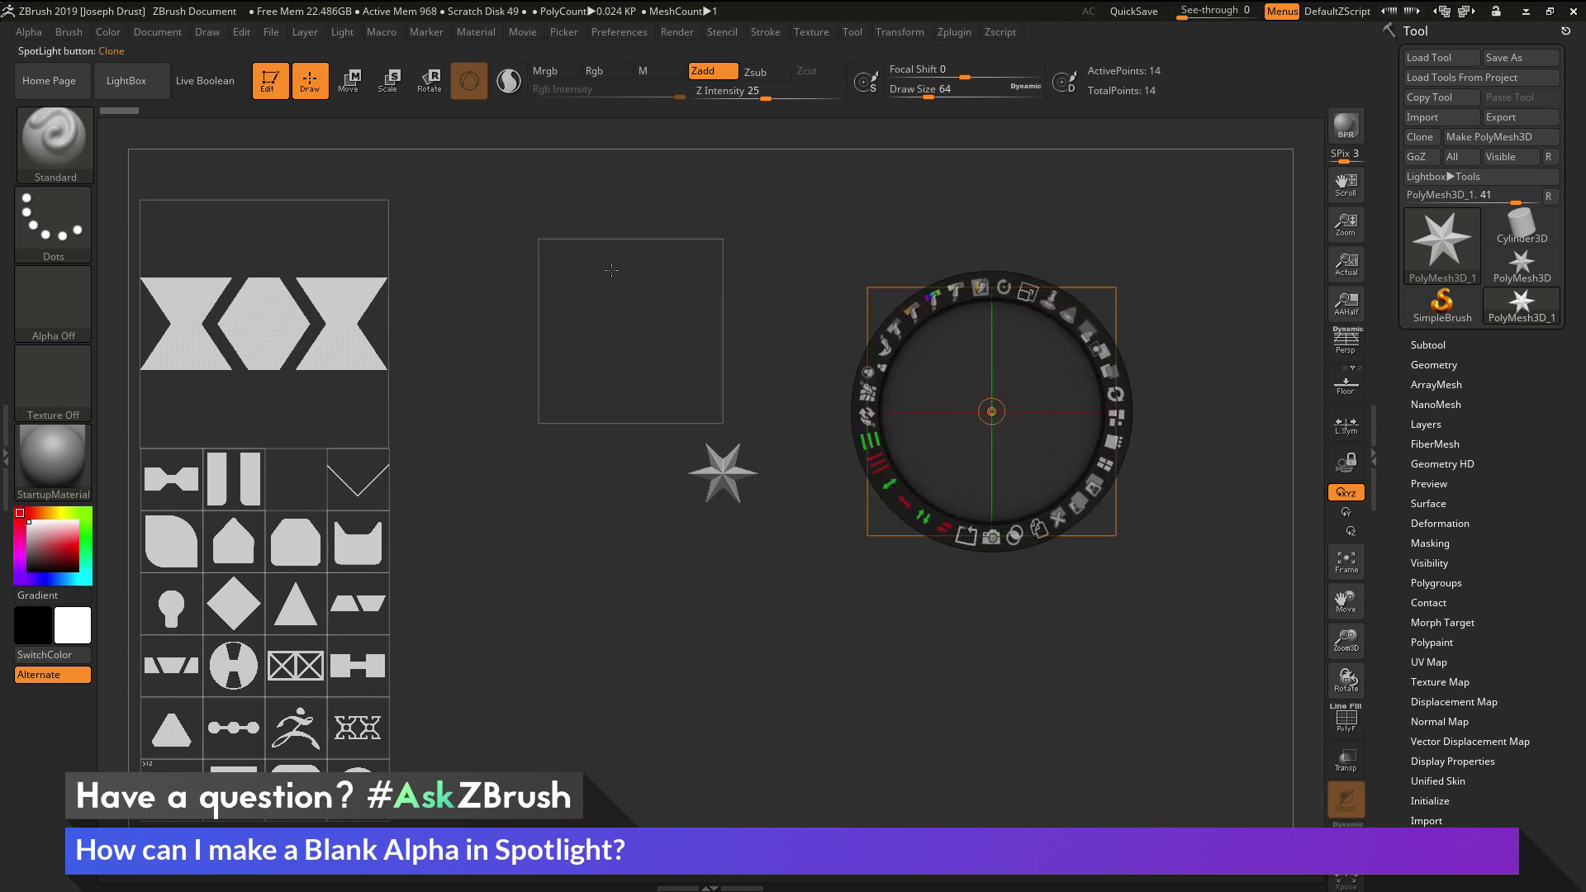
drag(637, 322, 628, 368)
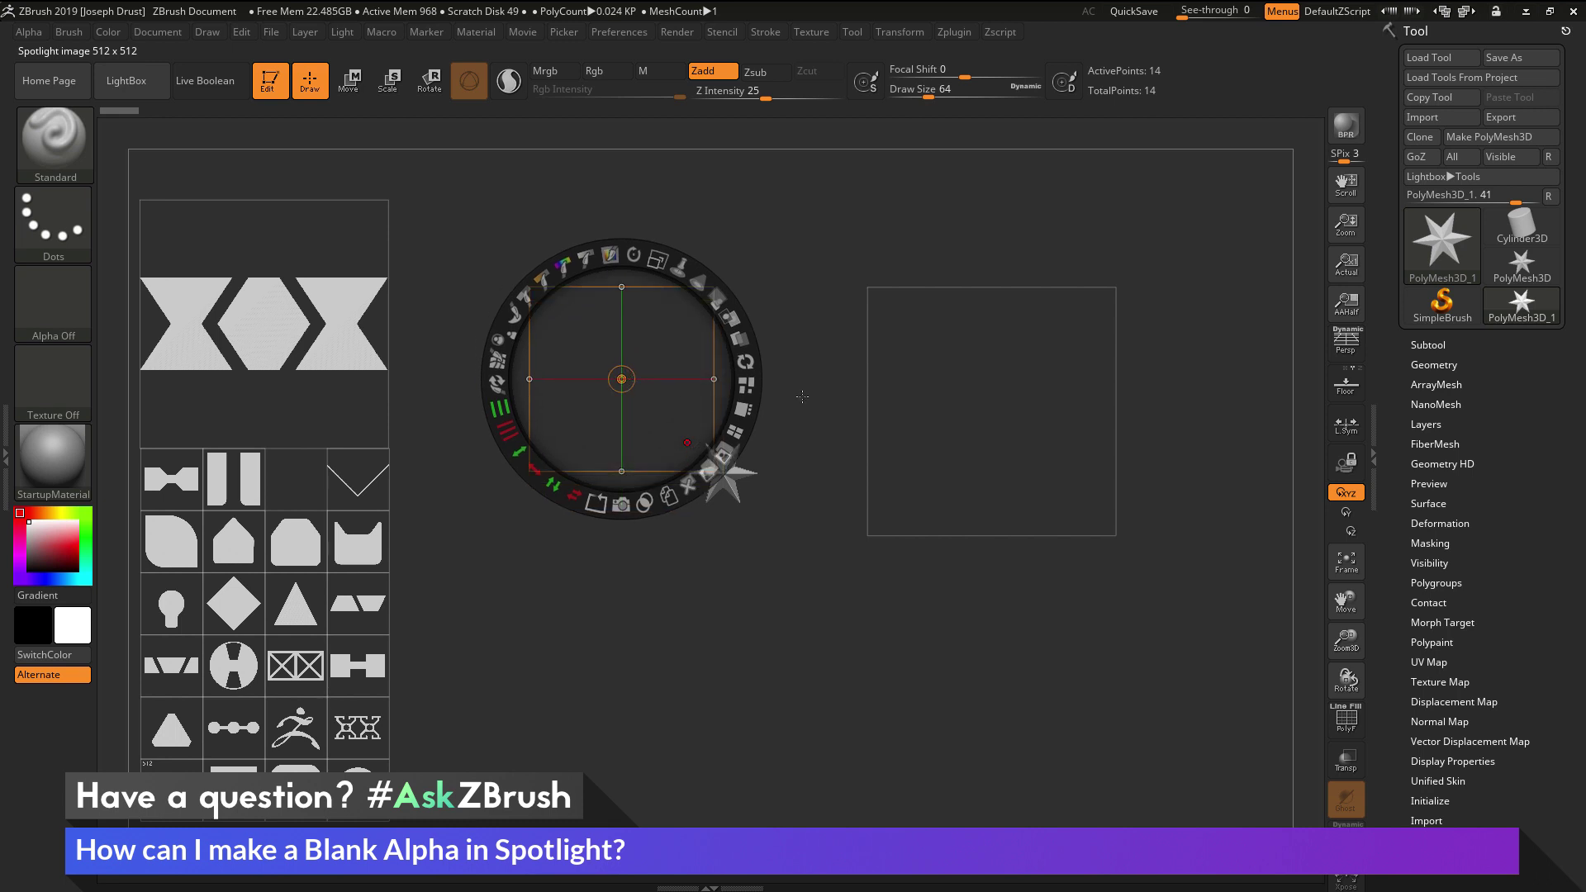
click(927, 408)
click(991, 413)
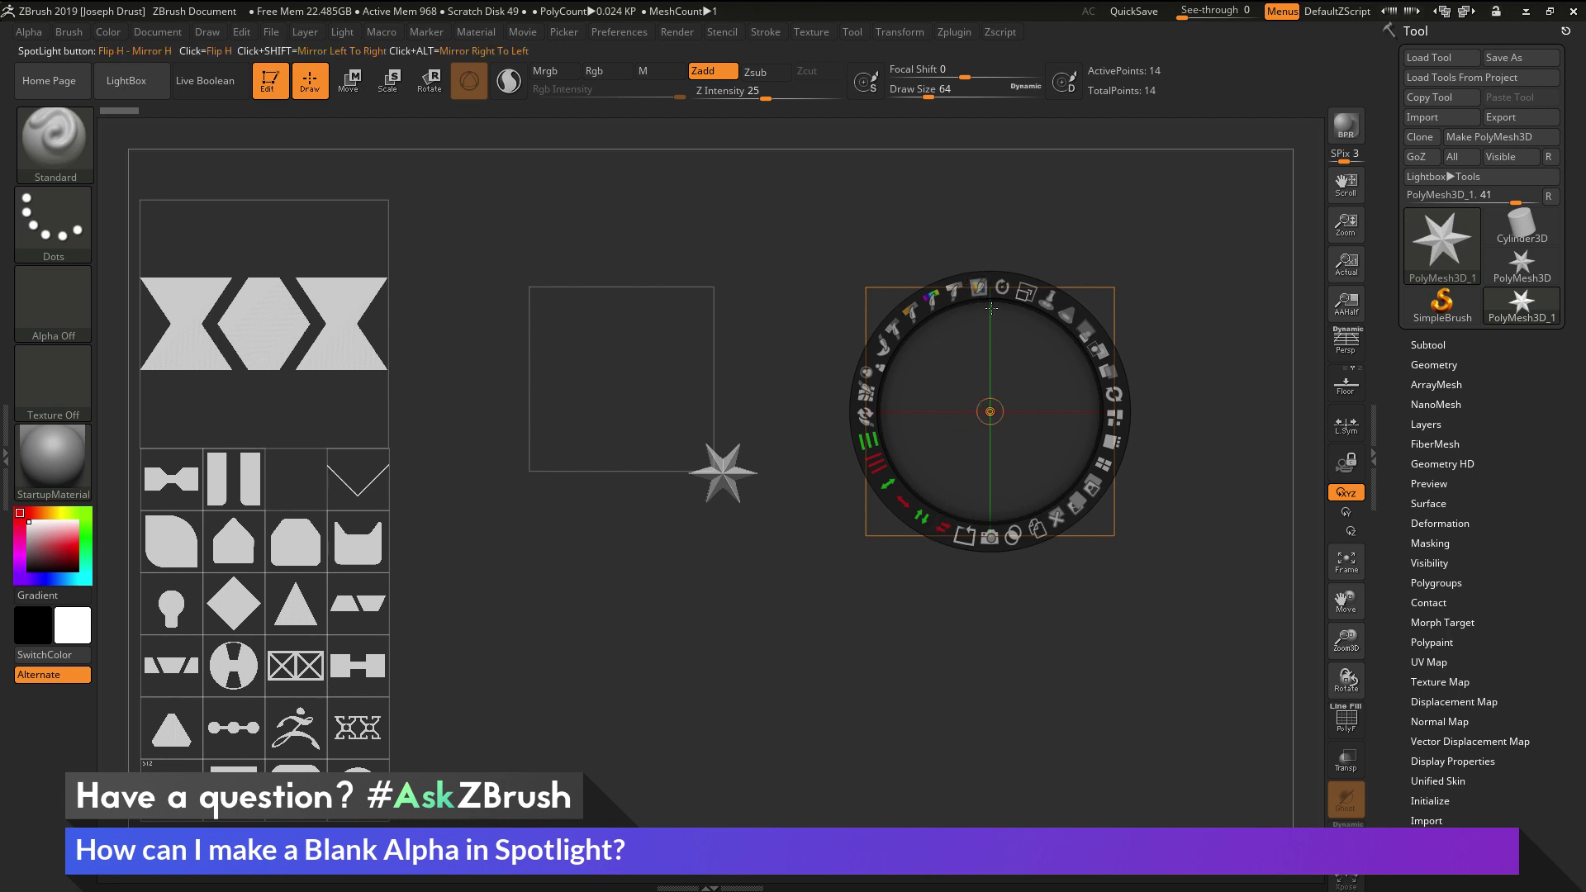
Move the square alpha with two cut corners out of the grid, scale it up strongly, and set the dial beside it
drag(291, 542, 696, 582)
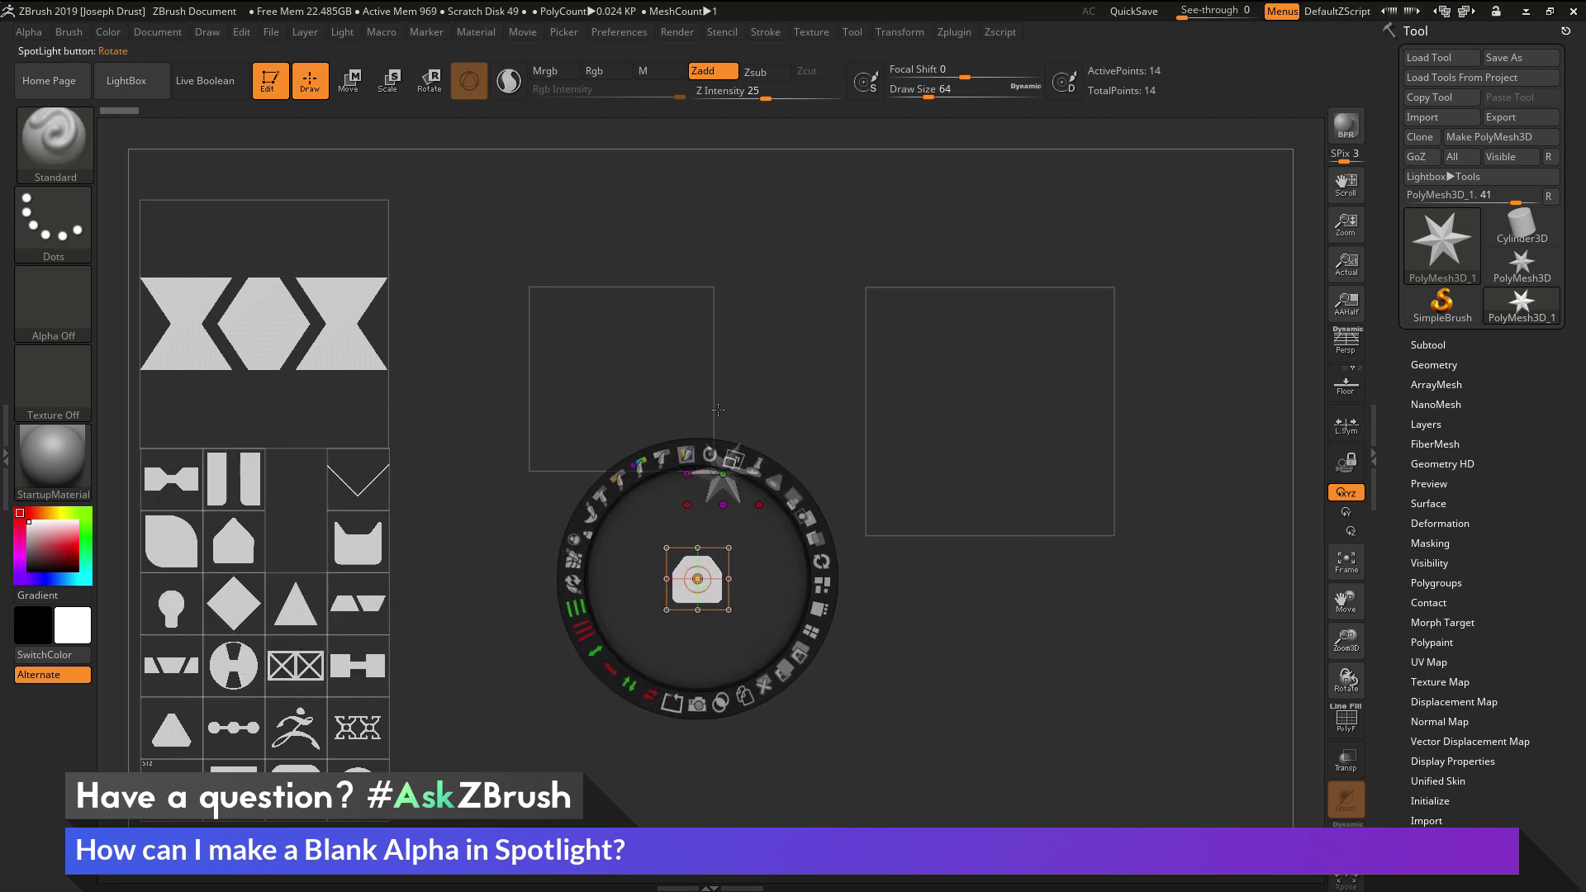
drag(726, 460, 1006, 647)
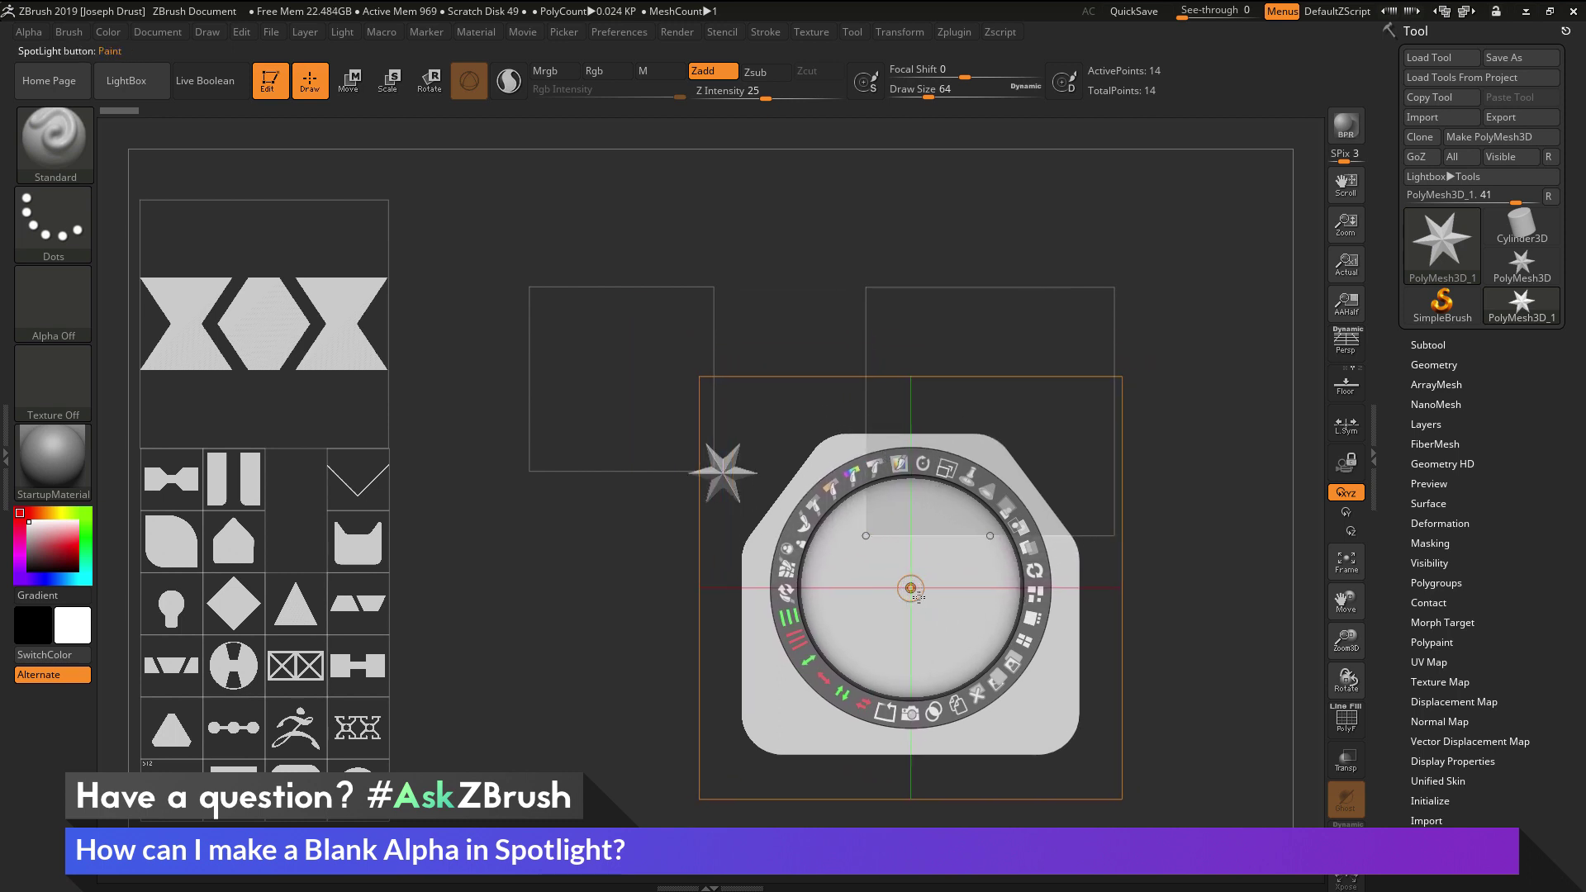
drag(917, 595, 551, 615)
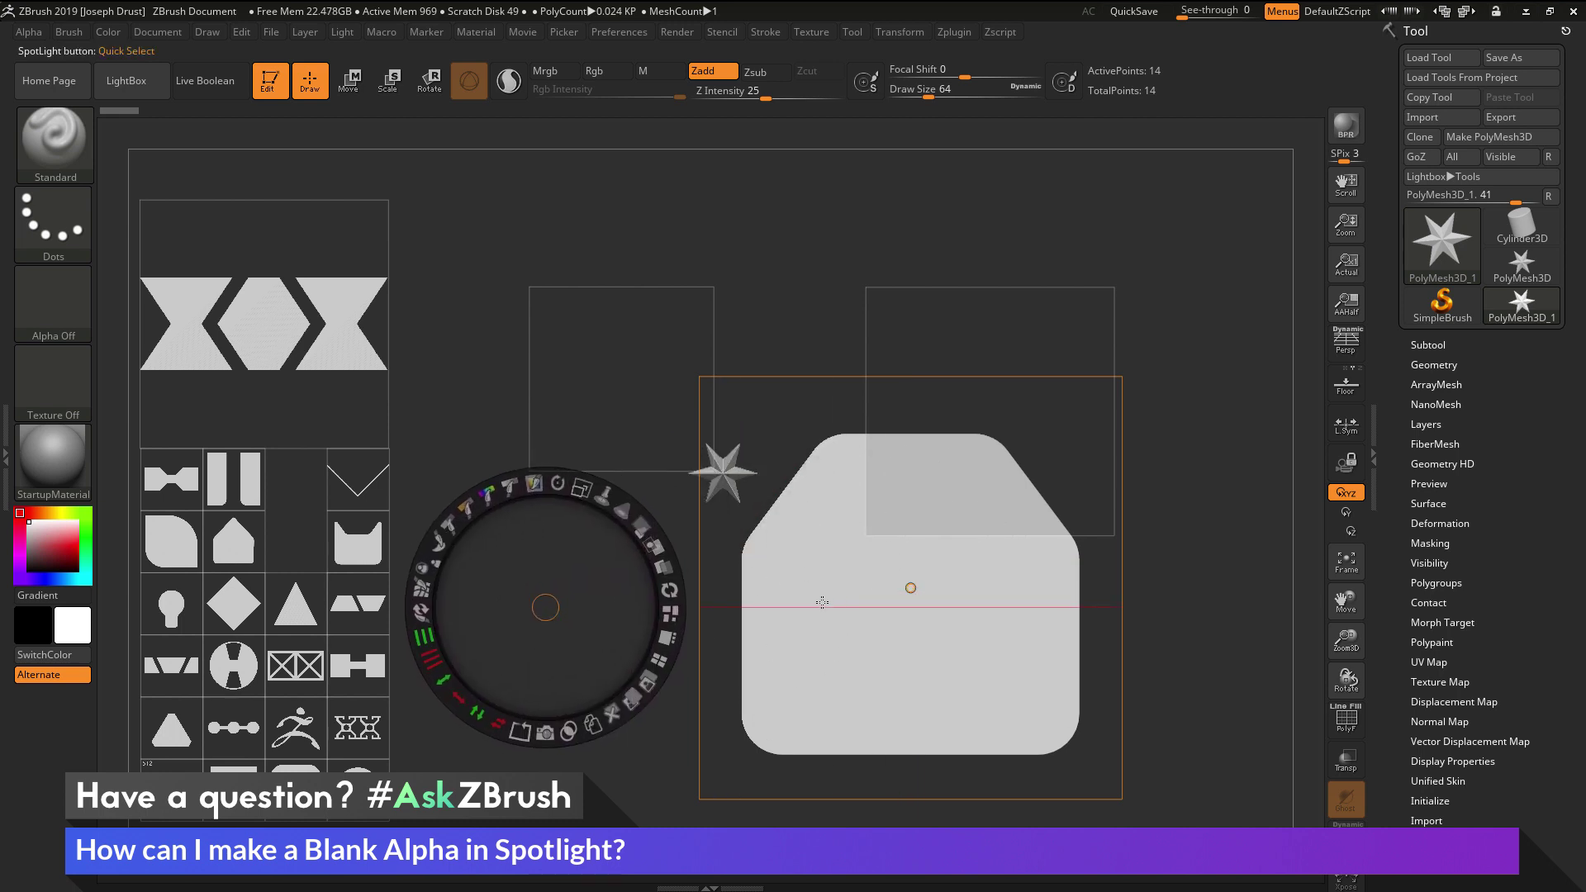
Paint white over the upper part of the enlarged cut-corner alpha with Spotlight Paint, and fill the whole image black
click(533, 483)
mouse_move(785, 436)
mouse_down()
mouse_move(965, 464)
mouse_move(915, 458)
mouse_up()
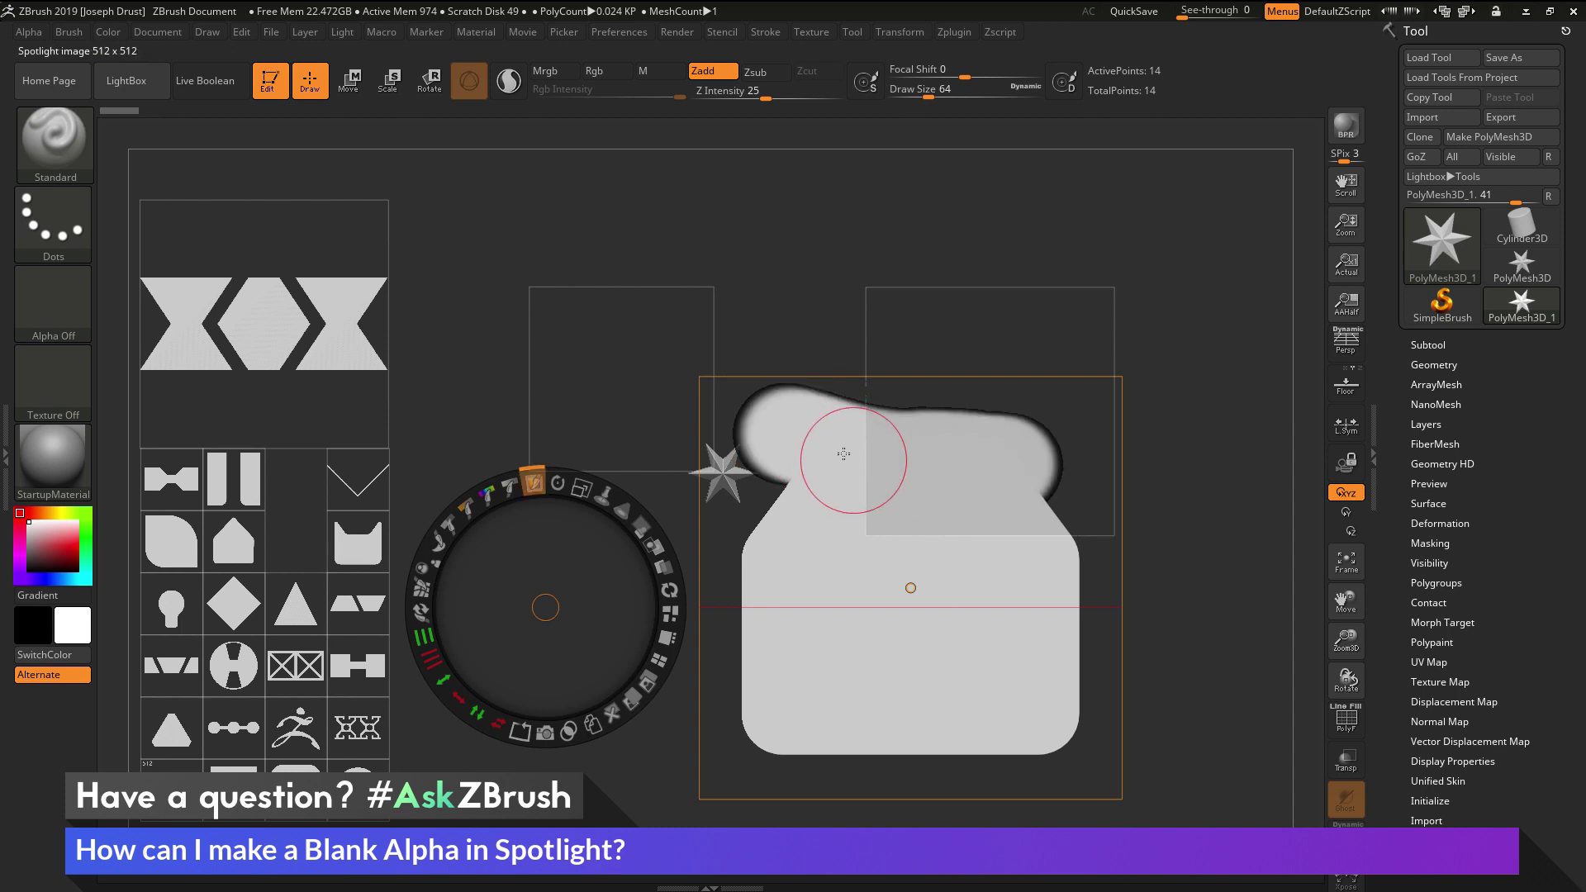
mouse_move(755, 422)
alt+mouse_down()
mouse_move(988, 454)
mouse_move(1043, 492)
mouse_move(826, 500)
mouse_move(805, 387)
mouse_move(780, 386)
alt+mouse_up()
mouse_move(1045, 505)
alt+mouse_down()
mouse_move(1043, 744)
mouse_move(1012, 521)
mouse_move(1003, 714)
mouse_move(930, 529)
mouse_move(900, 768)
mouse_move(882, 457)
mouse_move(826, 744)
mouse_move(850, 429)
mouse_move(775, 589)
alt+mouse_up()
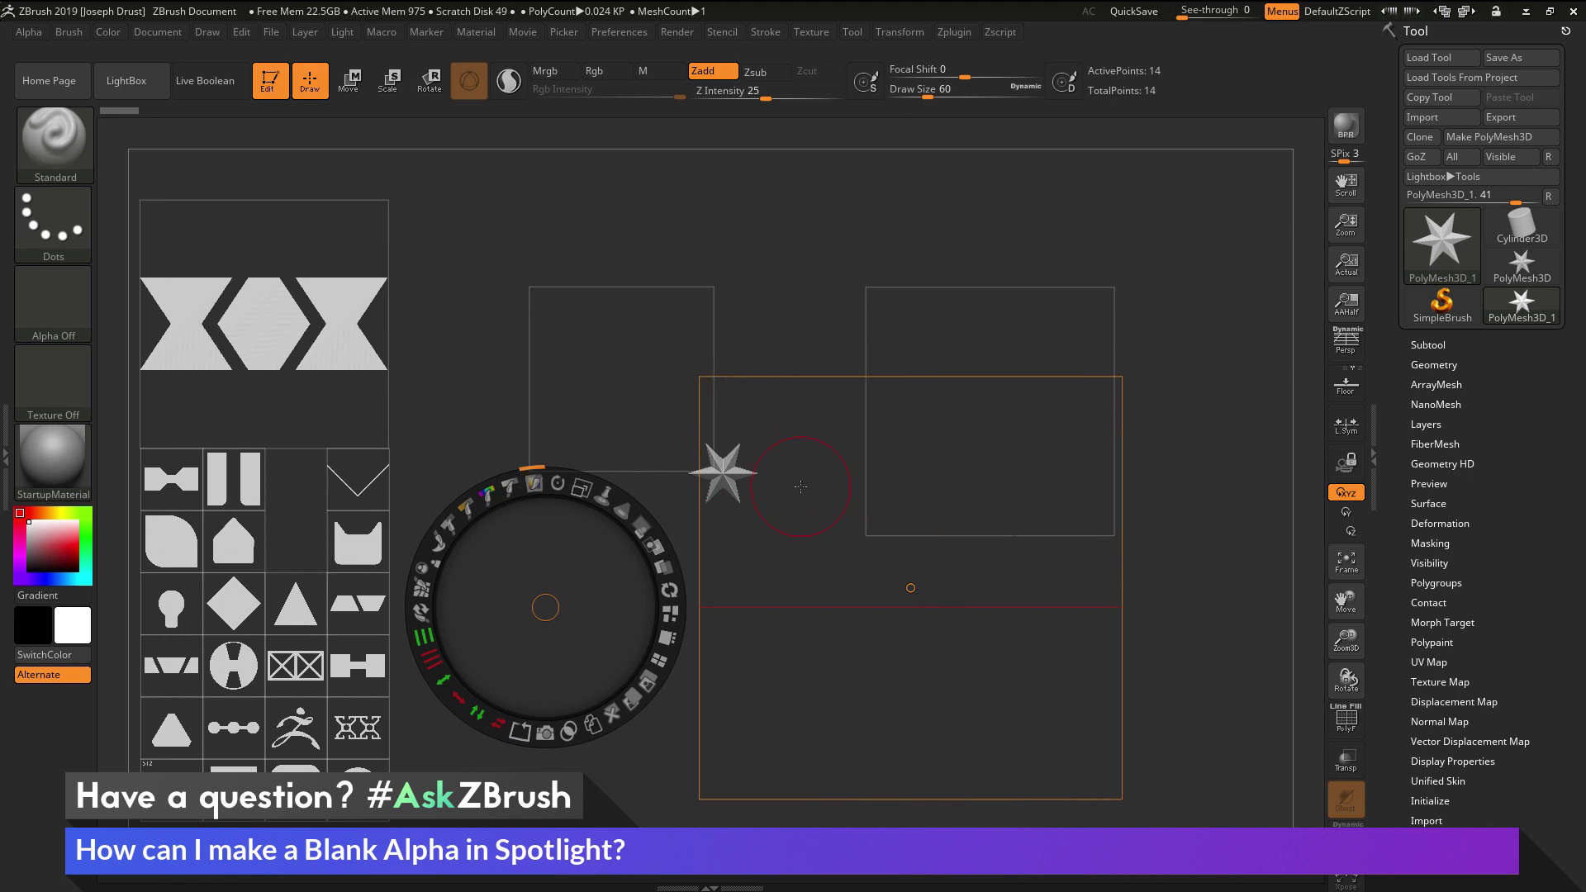
Set the Draw Size to 20 and paint a white vertical bar with a horizontal bar branching from its middle
key(bracketleft)
key(bracketleft)
key(bracketleft)
key(bracketleft)
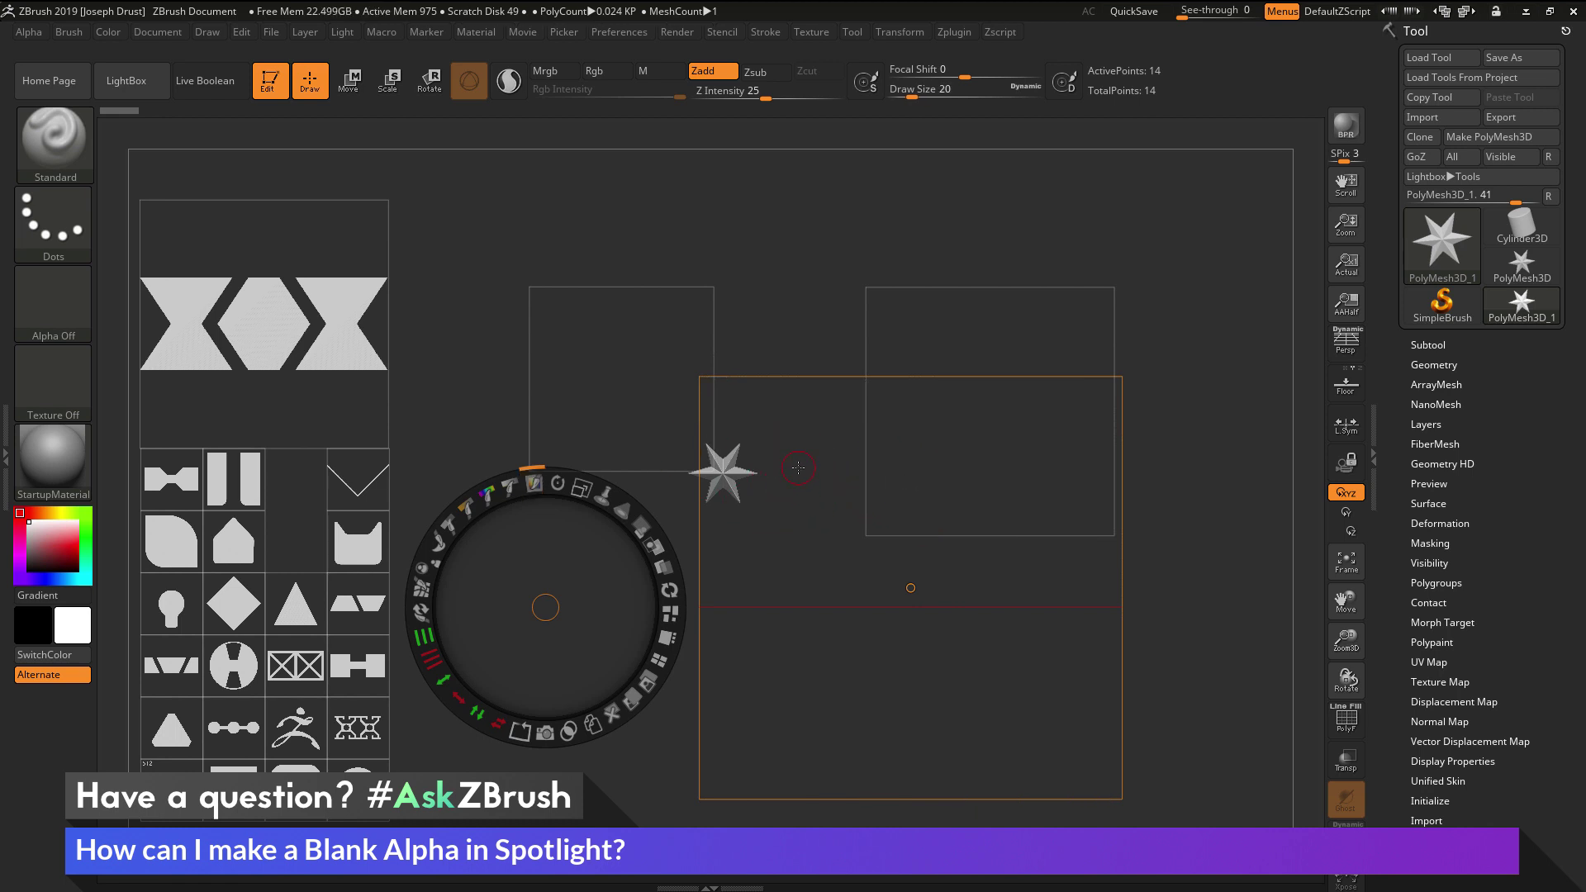
drag(798, 468, 799, 759)
drag(798, 578, 1009, 578)
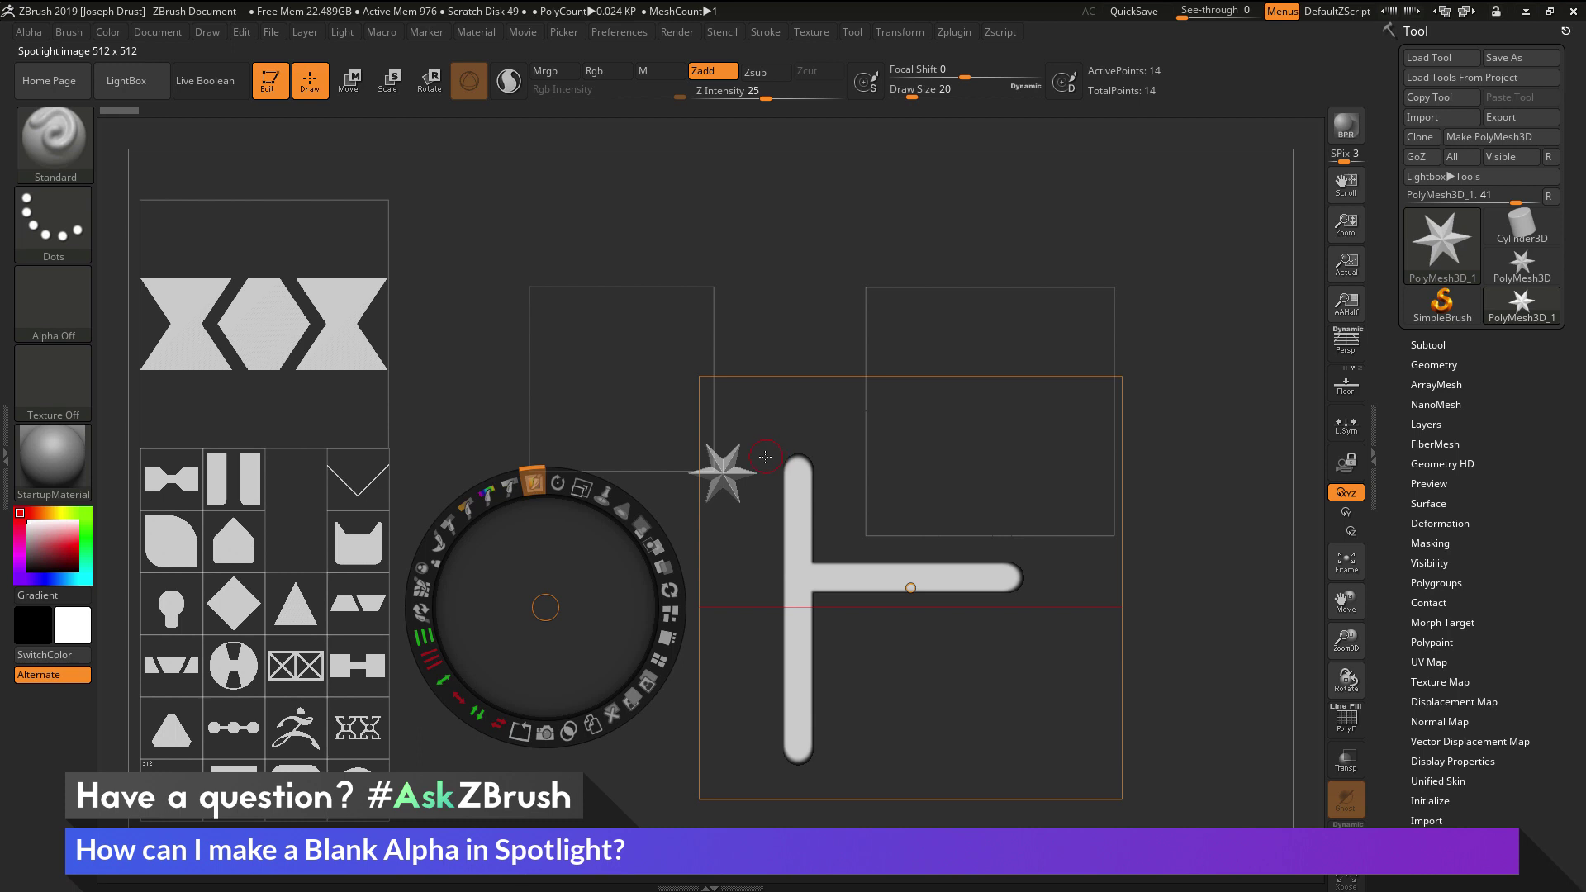
Paint black over the rounded ends of both white bars to trim them square
alt+drag(769, 462, 843, 462)
alt+drag(1015, 552, 1025, 618)
mouse_move(860, 776)
alt+mouse_down()
mouse_move(758, 763)
mouse_move(817, 756)
mouse_move(794, 747)
alt+mouse_up()
alt+drag(1006, 599, 1010, 537)
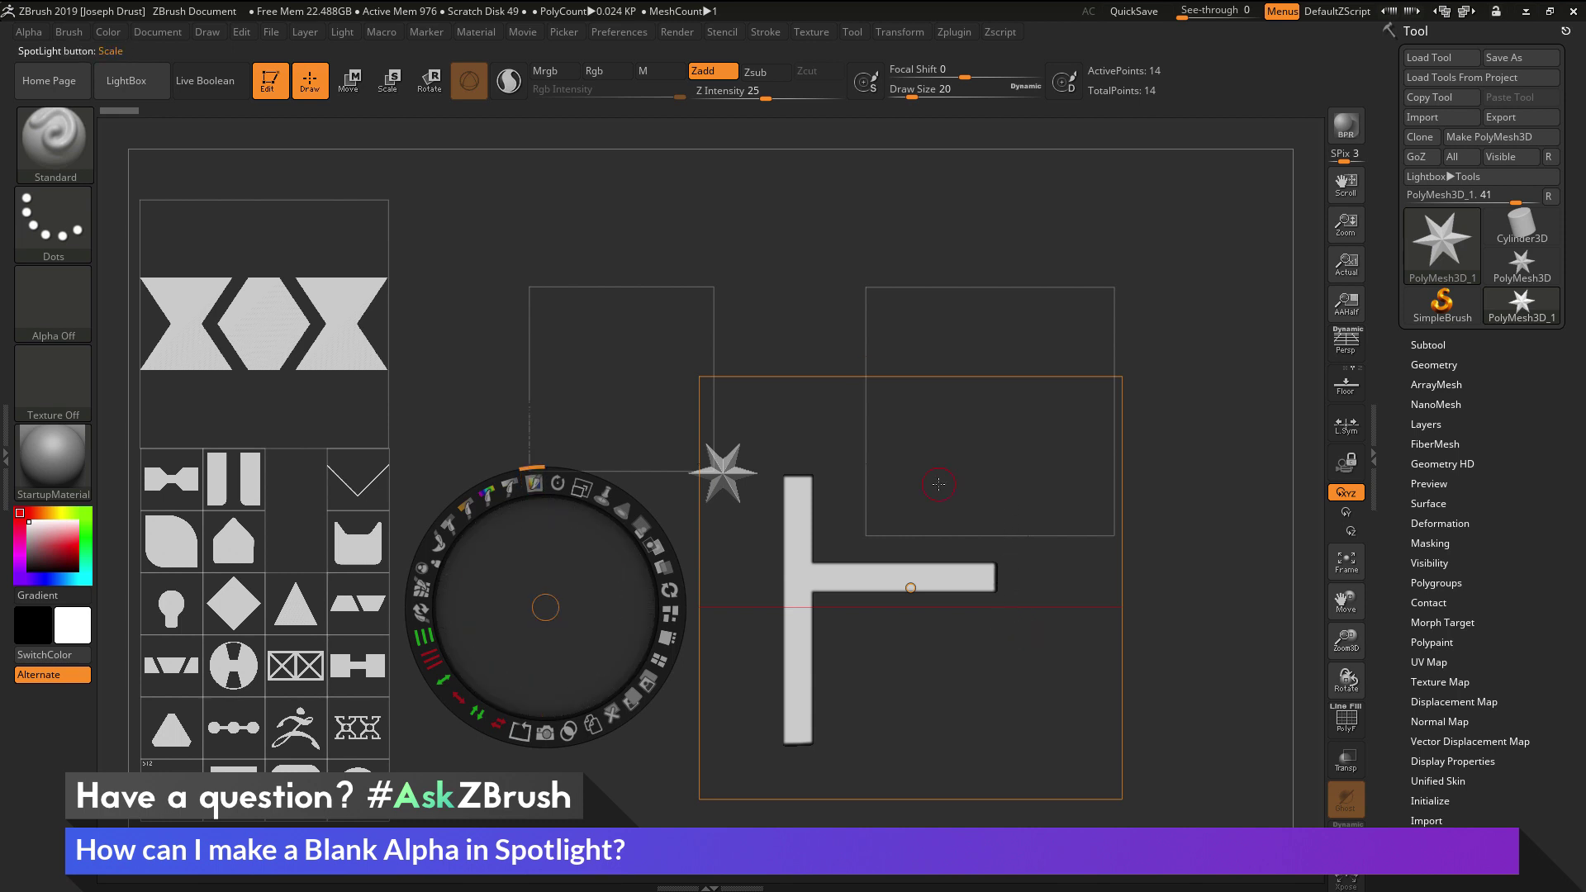